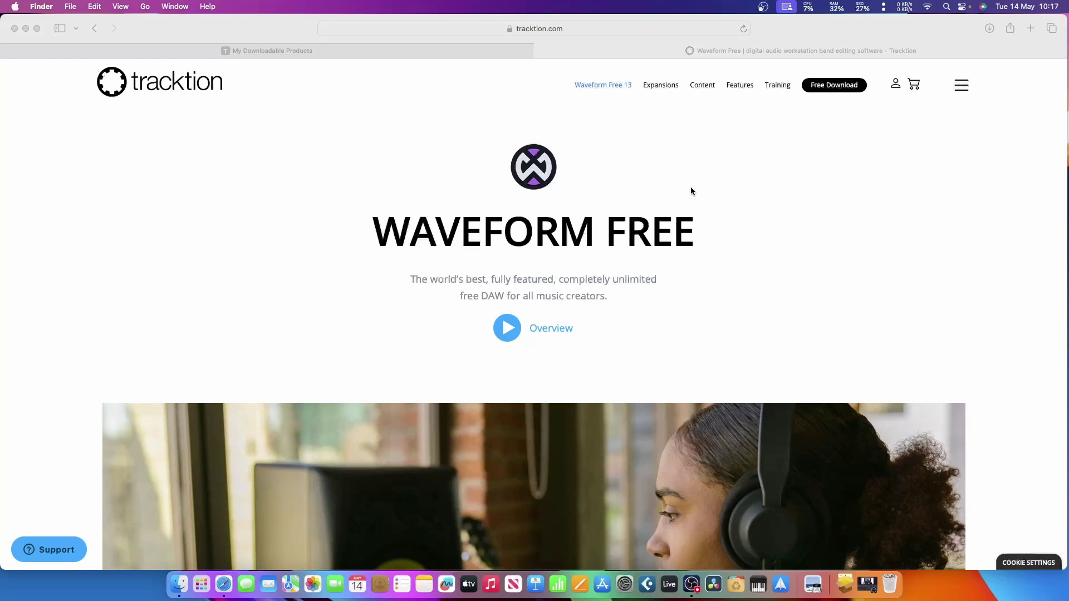
Bring up Safari's Waveform Free download form, then move to the My Downloadable Products tab.
{"action": "left_click", "coordinate": [838, 87]}
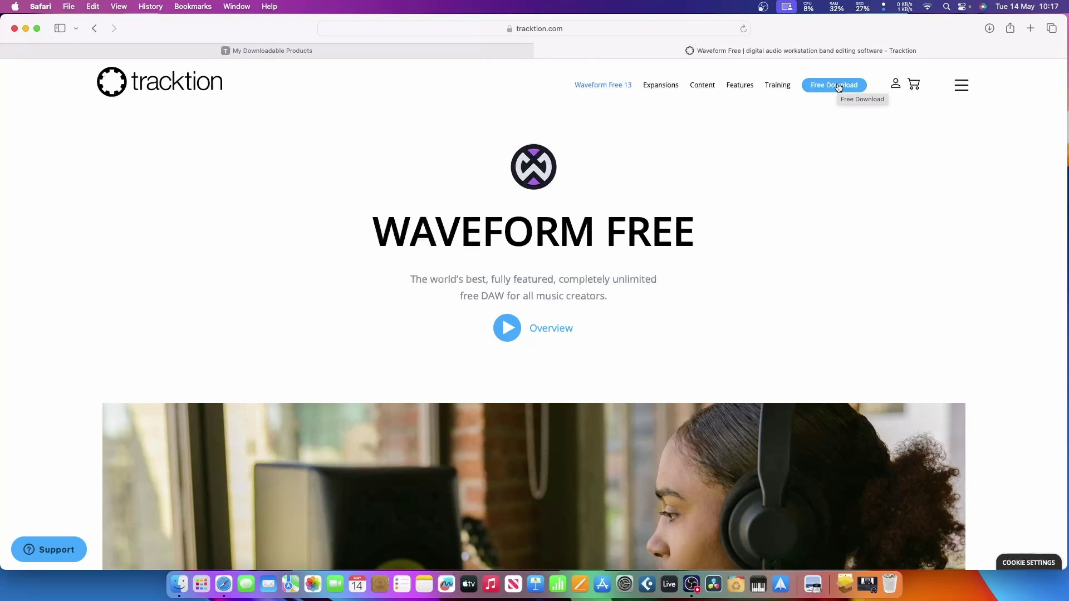
{"action": "left_click", "coordinate": [838, 85]}
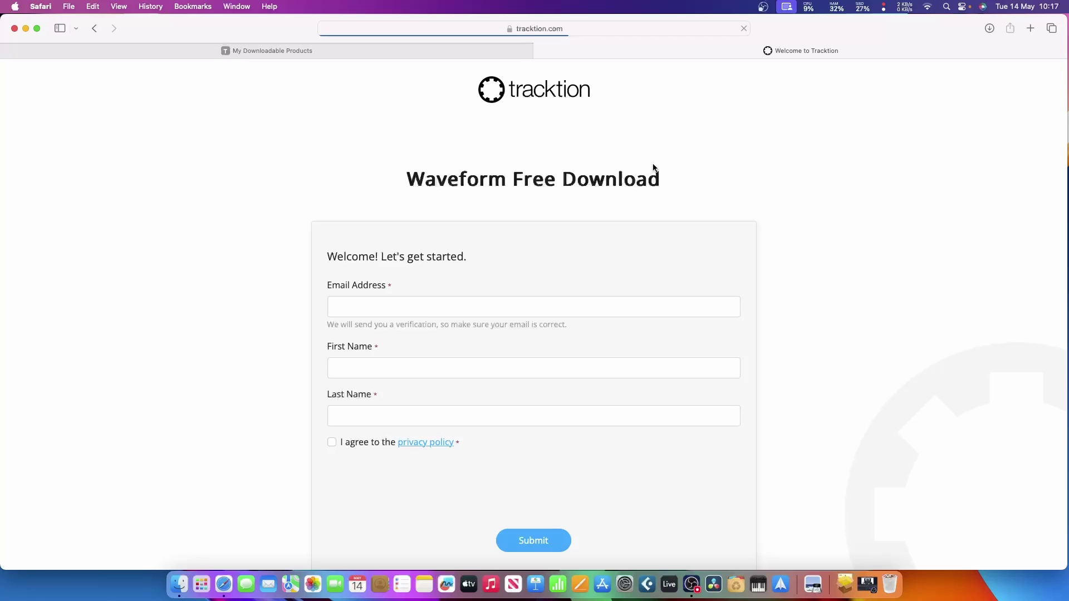
{"action": "scroll", "coordinate": [560, 304], "scroll_direction": "down", "scroll_amount": 3}
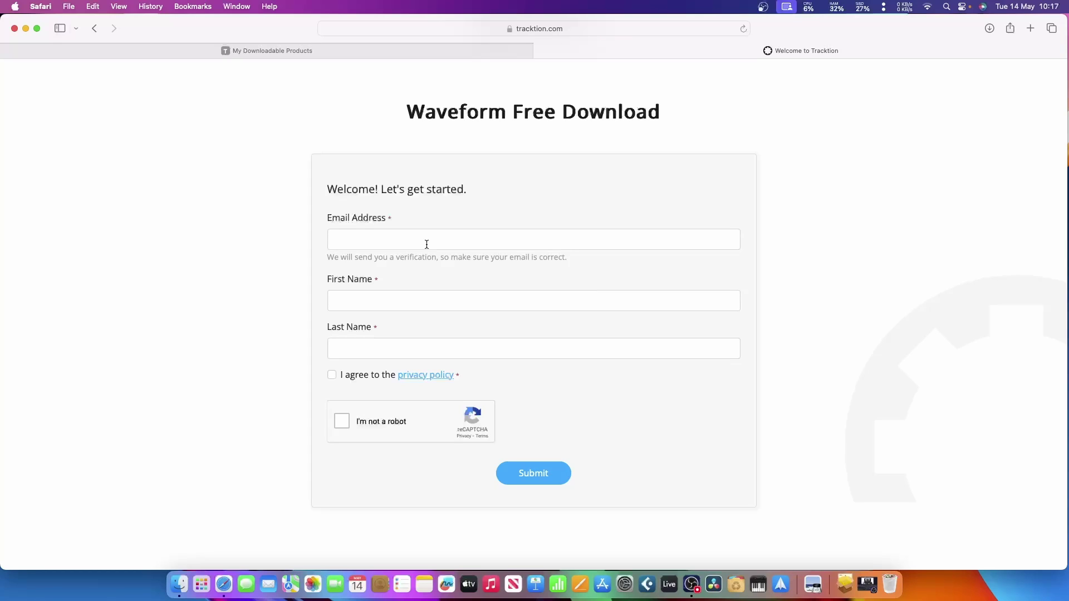
{"action": "key", "text": "ctrl+shift+Tab"}
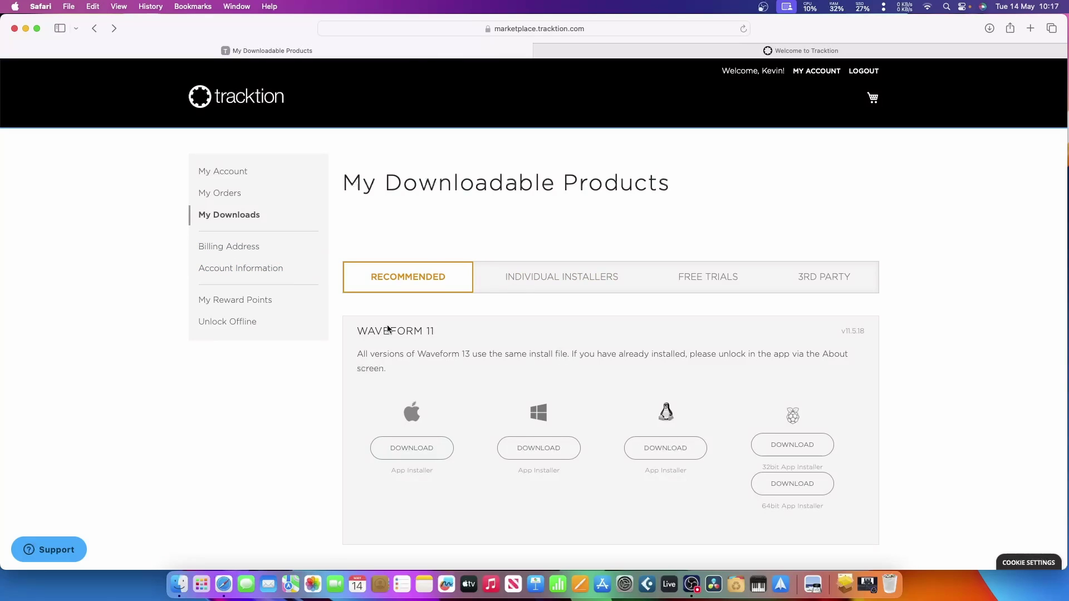
Download the macOS Waveform 11 app installer, waveform_64bit_v11.5.18.pkg (226.9 MB).
{"action": "scroll", "coordinate": [388, 329], "scroll_direction": "down", "scroll_amount": 3}
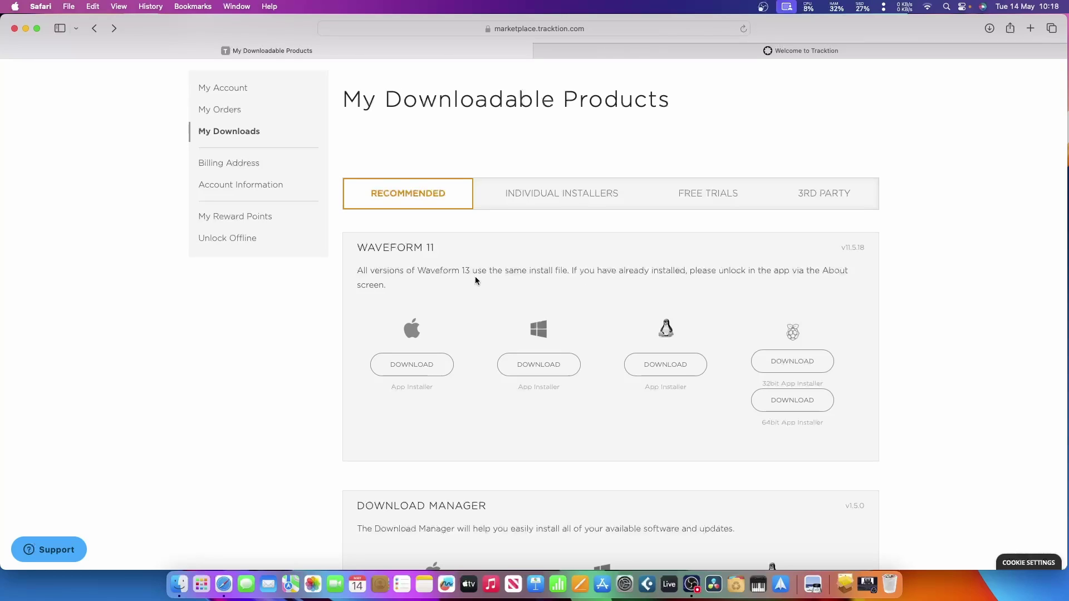
{"action": "left_click", "coordinate": [408, 367]}
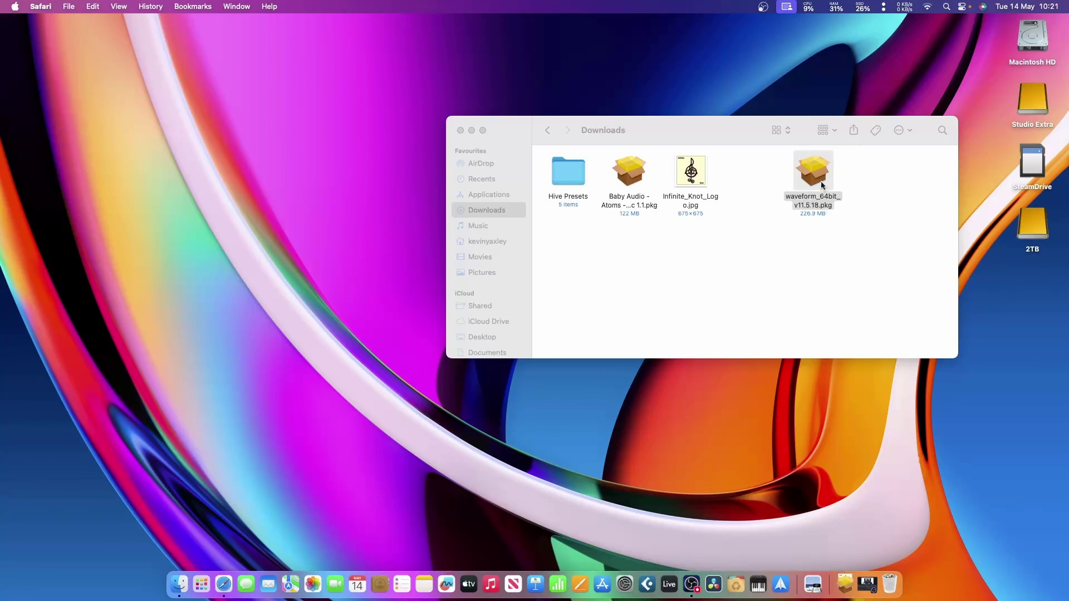
Run the Waveform pkg, agree to the licence, install Waveform 11 (64-bit), and keep the package.
{"action": "right_click", "coordinate": [810, 171]}
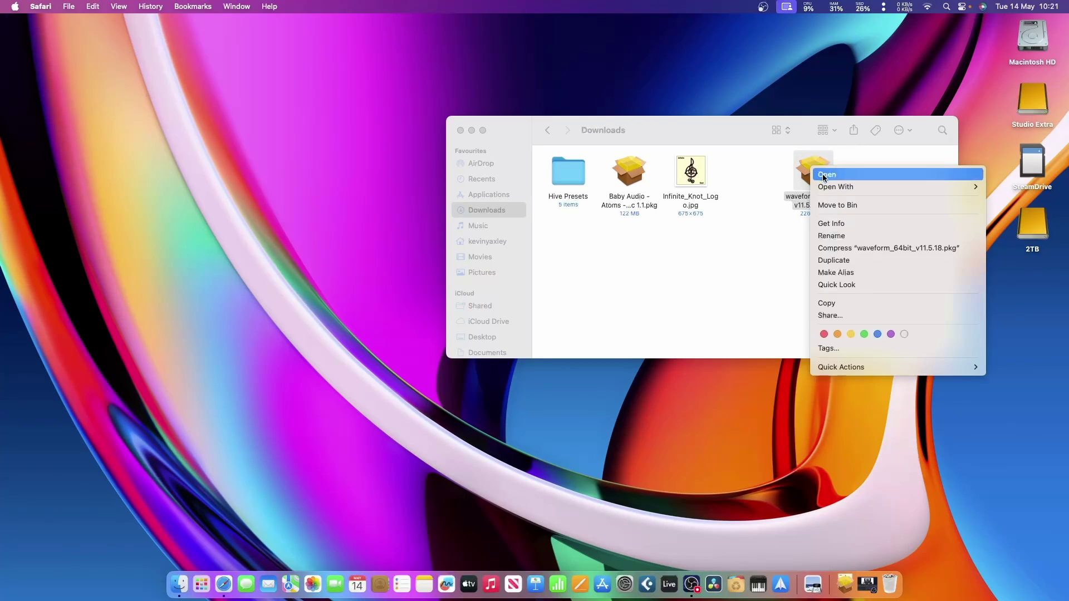
{"action": "left_click", "coordinate": [823, 173]}
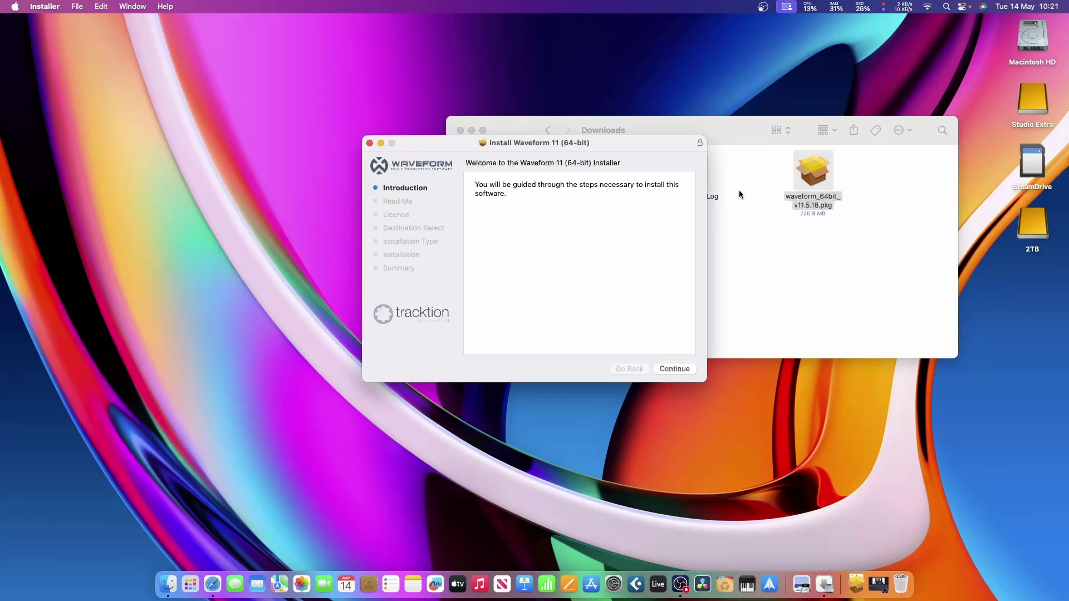
{"action": "left_click", "coordinate": [674, 369]}
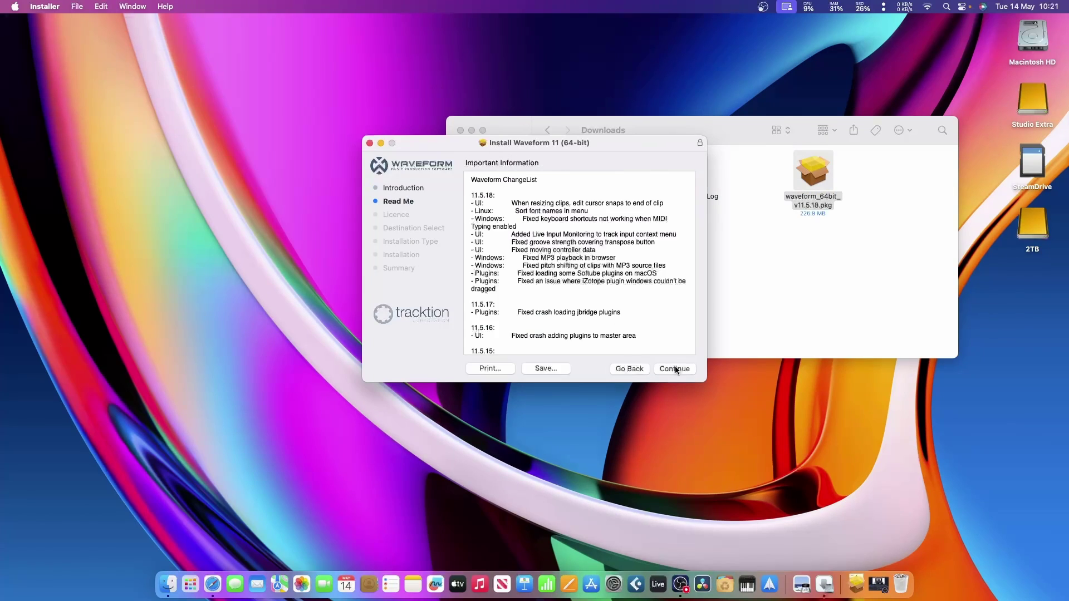
{"action": "left_click", "coordinate": [674, 369]}
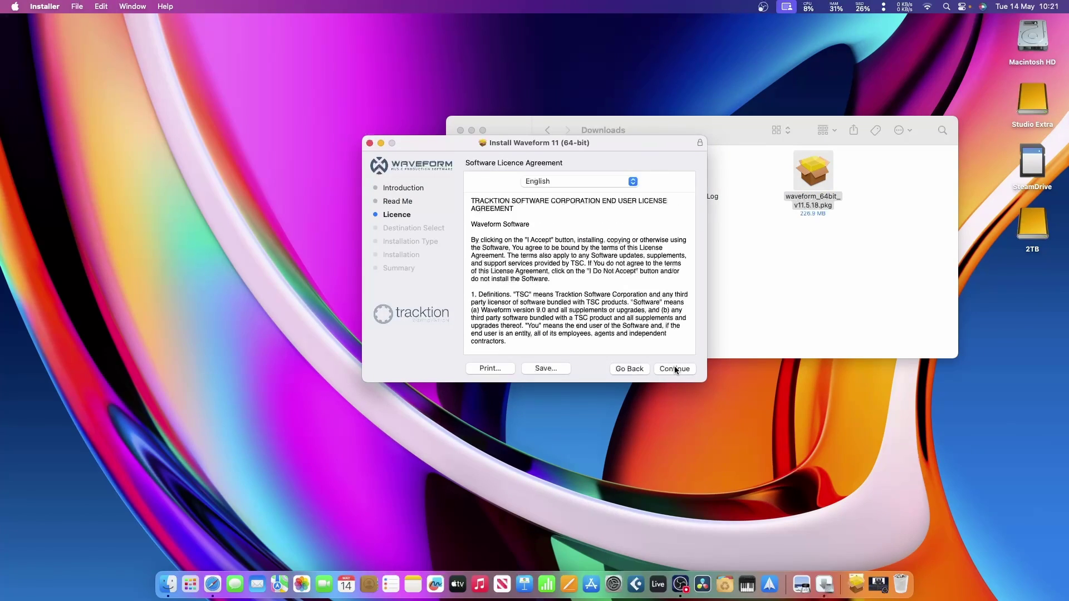
{"action": "left_click", "coordinate": [674, 369]}
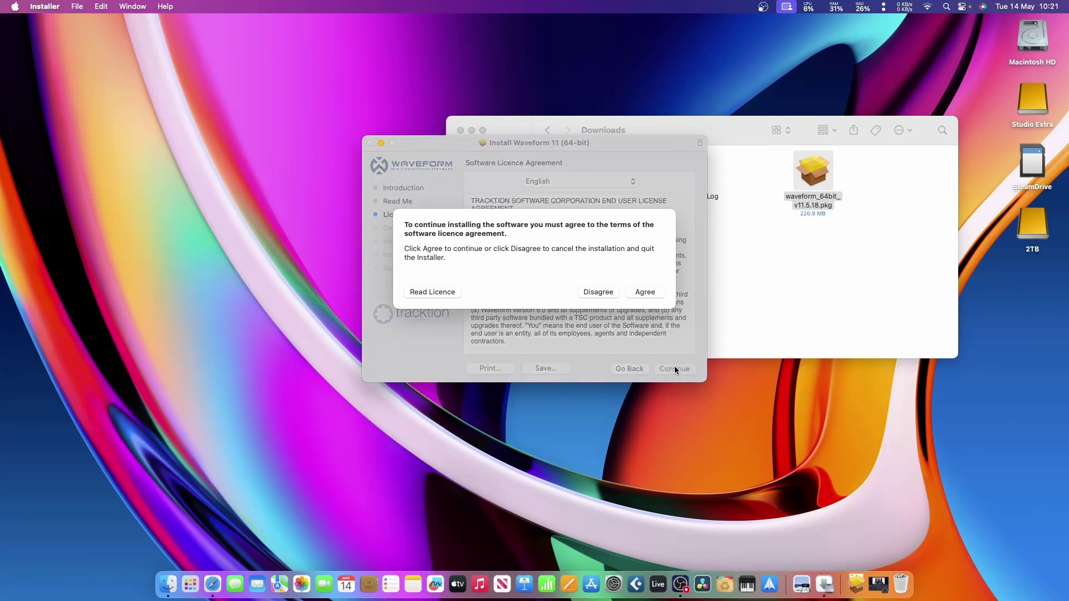
{"action": "left_click", "coordinate": [647, 290]}
{"action": "left_click", "coordinate": [673, 369]}
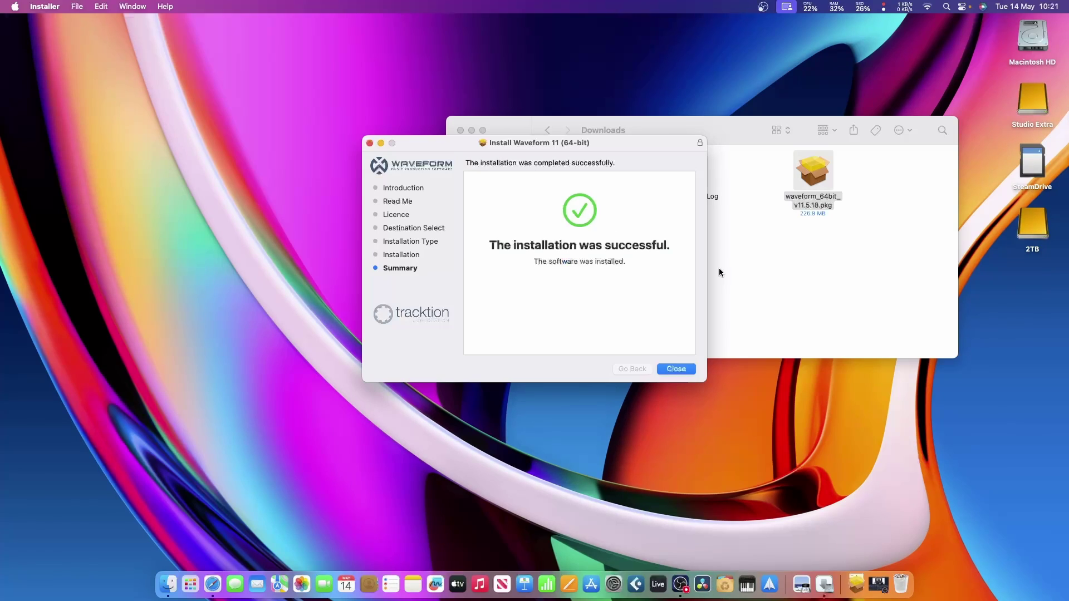
{"action": "left_click", "coordinate": [685, 370]}
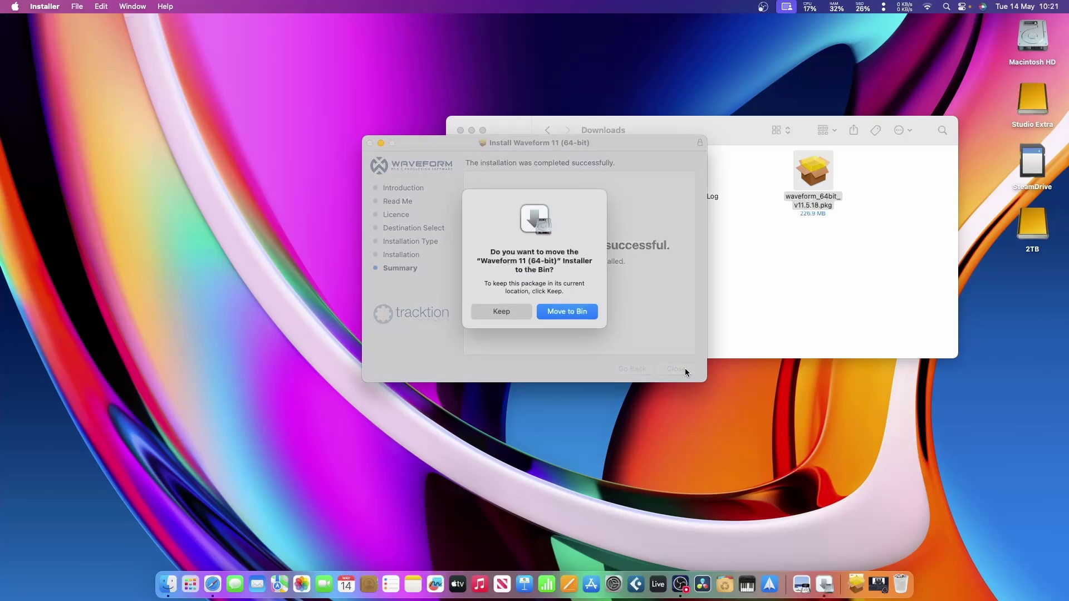
{"action": "left_click", "coordinate": [511, 311]}
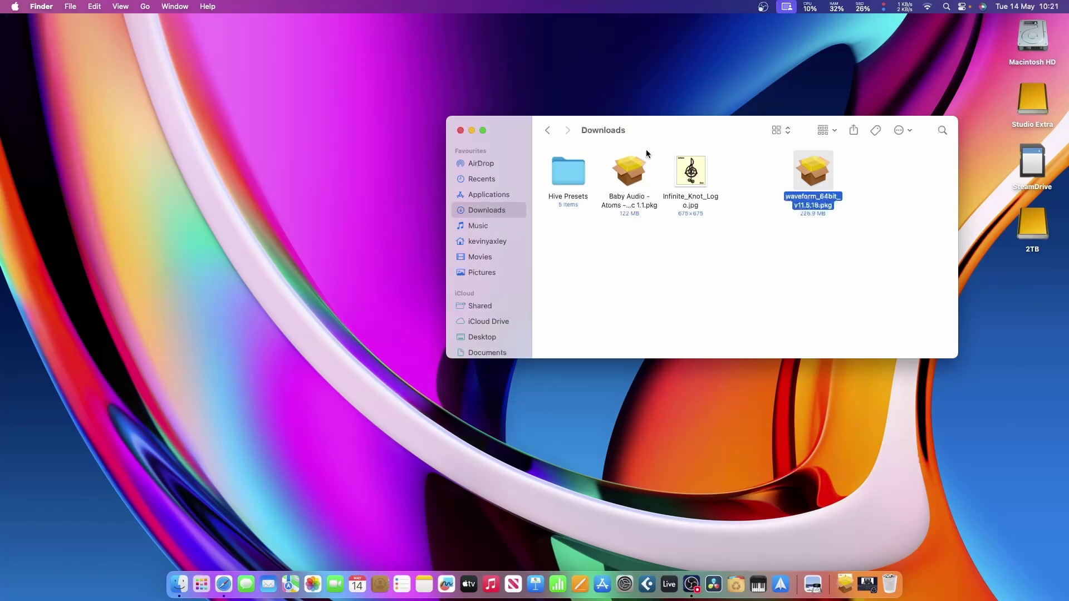
Launch Waveform 11 from Launchpad, allow microphone access, and tick Don't ask me again.
{"action": "left_click", "coordinate": [460, 130]}
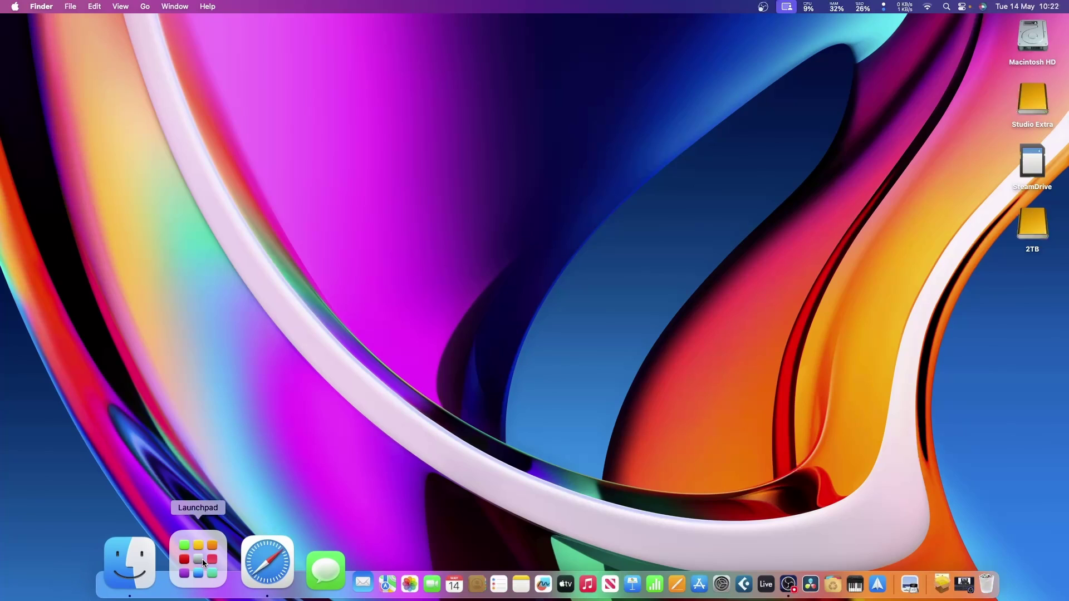
{"action": "left_click", "coordinate": [202, 559]}
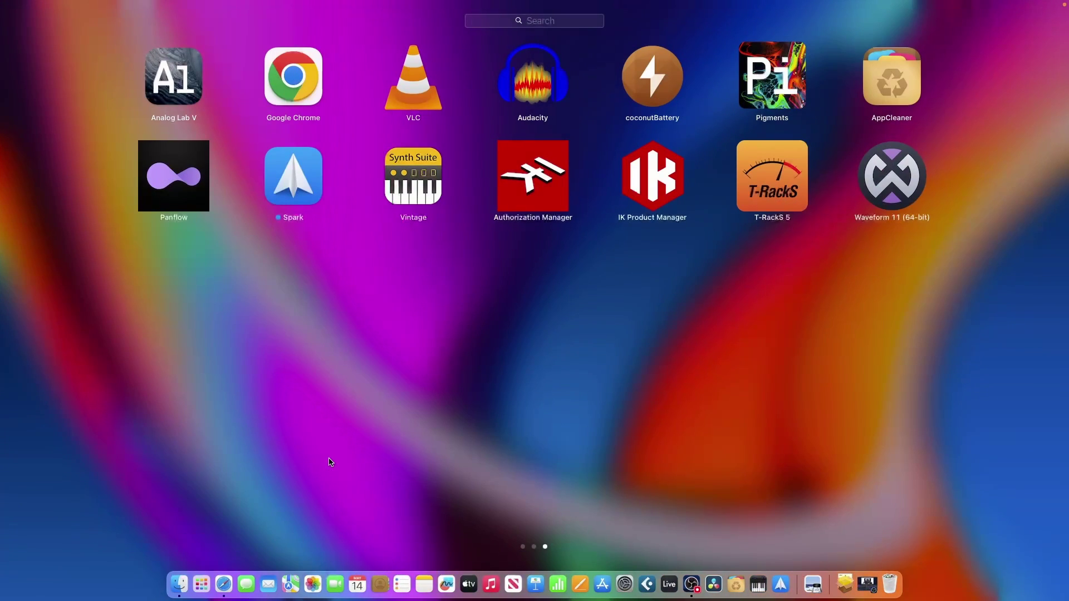
{"action": "key", "text": "alt"}
{"action": "left_click", "coordinate": [891, 185]}
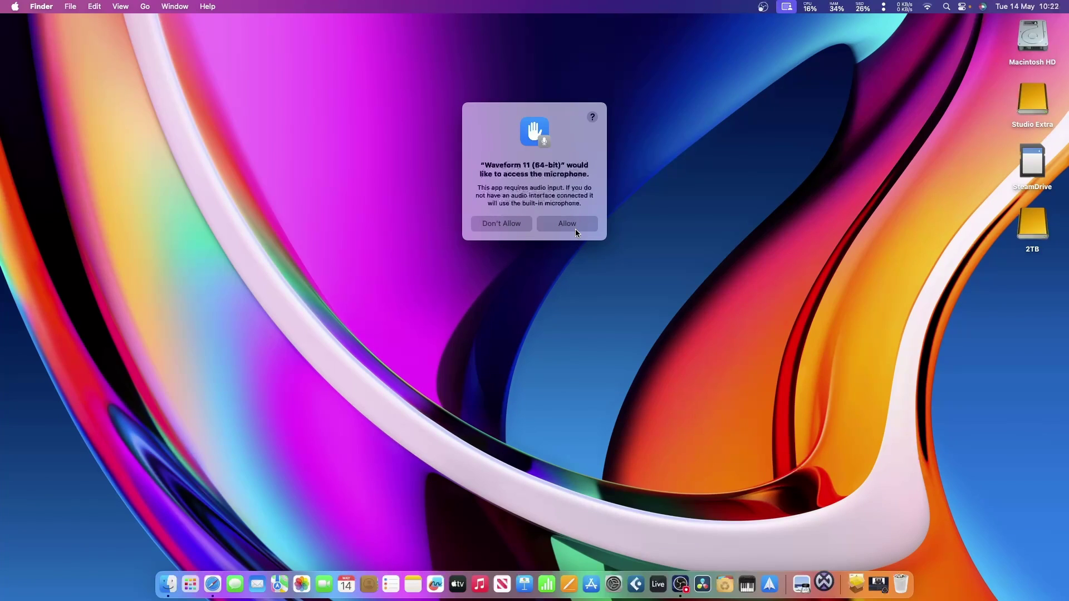
{"action": "left_click", "coordinate": [576, 226]}
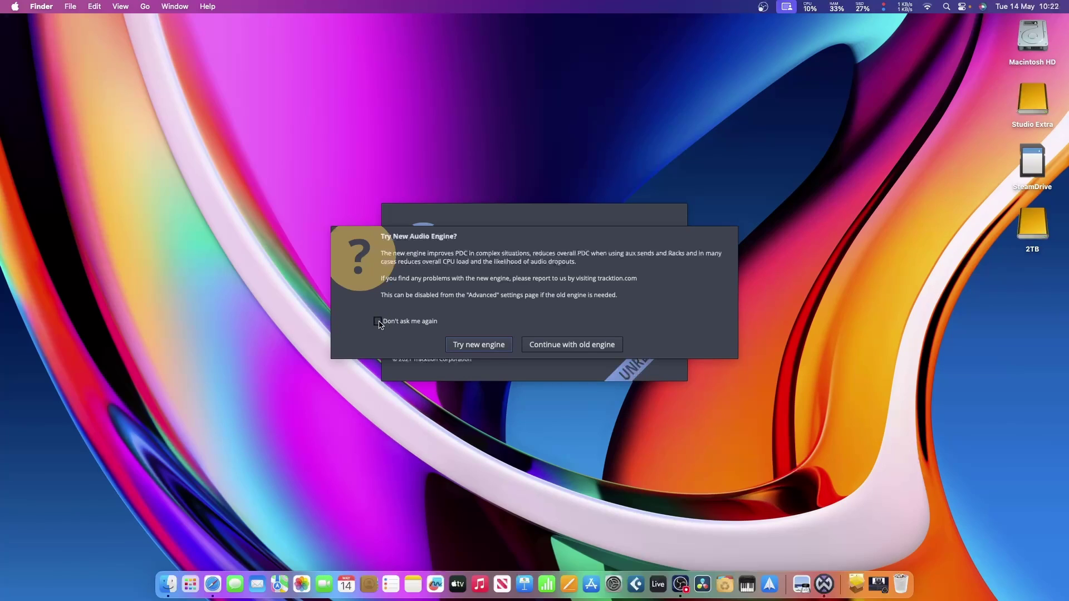
{"action": "left_click", "coordinate": [378, 322]}
Choose the new audio engine, accept the licence, and register using the Tracktion account e-mail and password.
{"action": "left_click", "coordinate": [479, 345]}
{"action": "scroll", "coordinate": [538, 315], "scroll_direction": "down", "scroll_amount": 5}
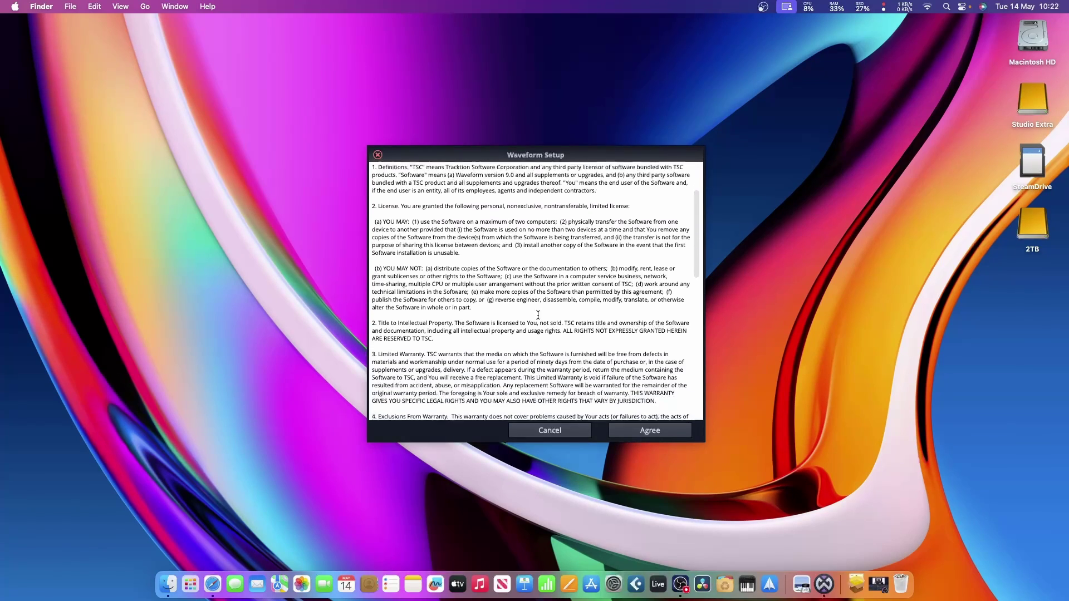
{"action": "scroll", "coordinate": [537, 315], "scroll_direction": "down", "scroll_amount": 5}
{"action": "scroll", "coordinate": [635, 388], "scroll_direction": "down", "scroll_amount": 4}
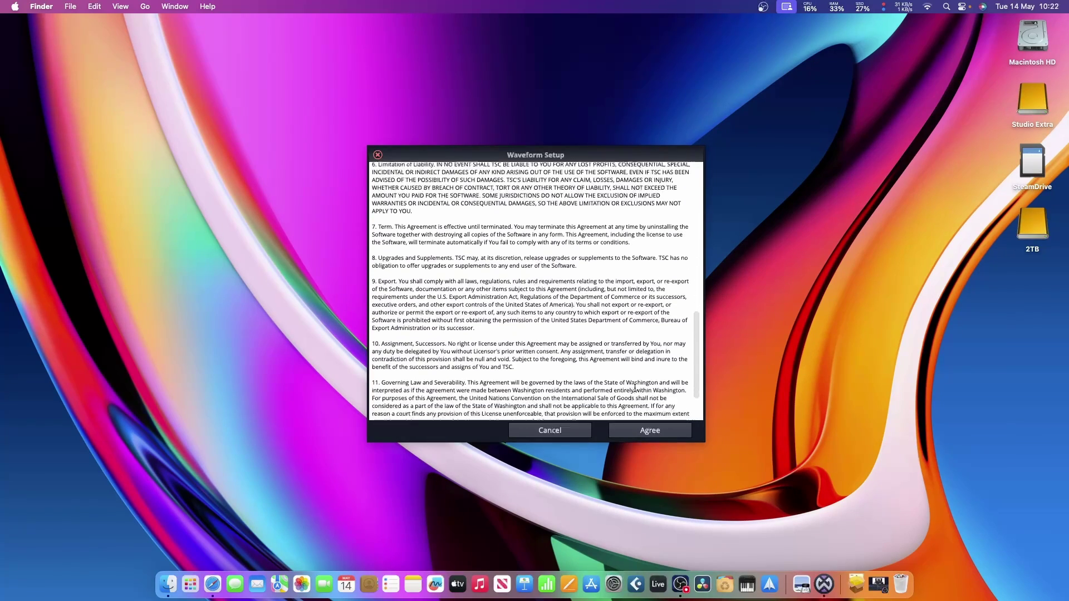
{"action": "scroll", "coordinate": [634, 388], "scroll_direction": "down", "scroll_amount": 3}
{"action": "left_click", "coordinate": [646, 435]}
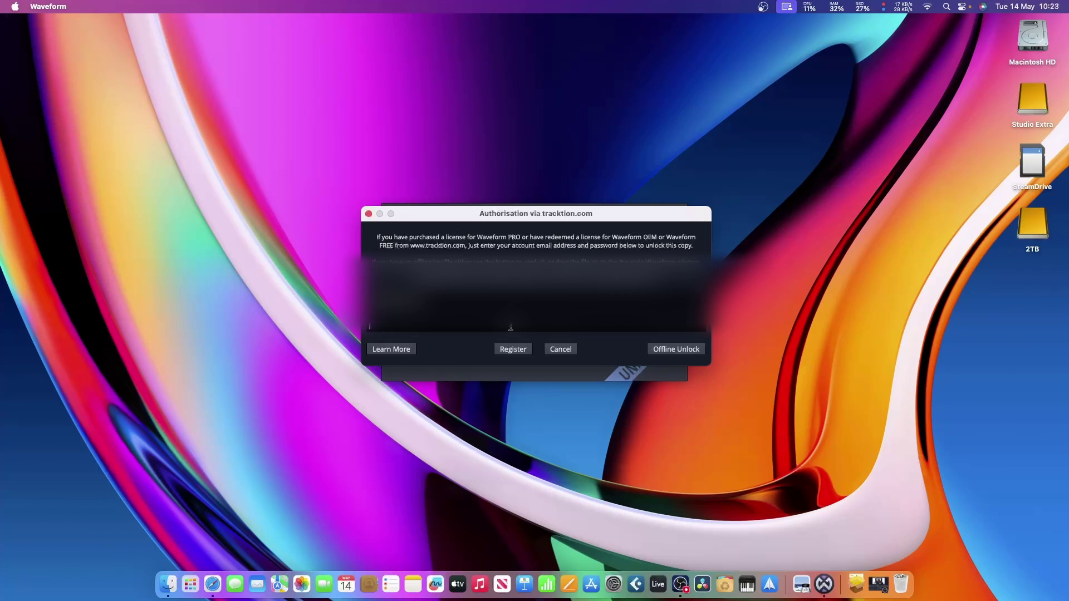
{"action": "key", "text": "super+v"}
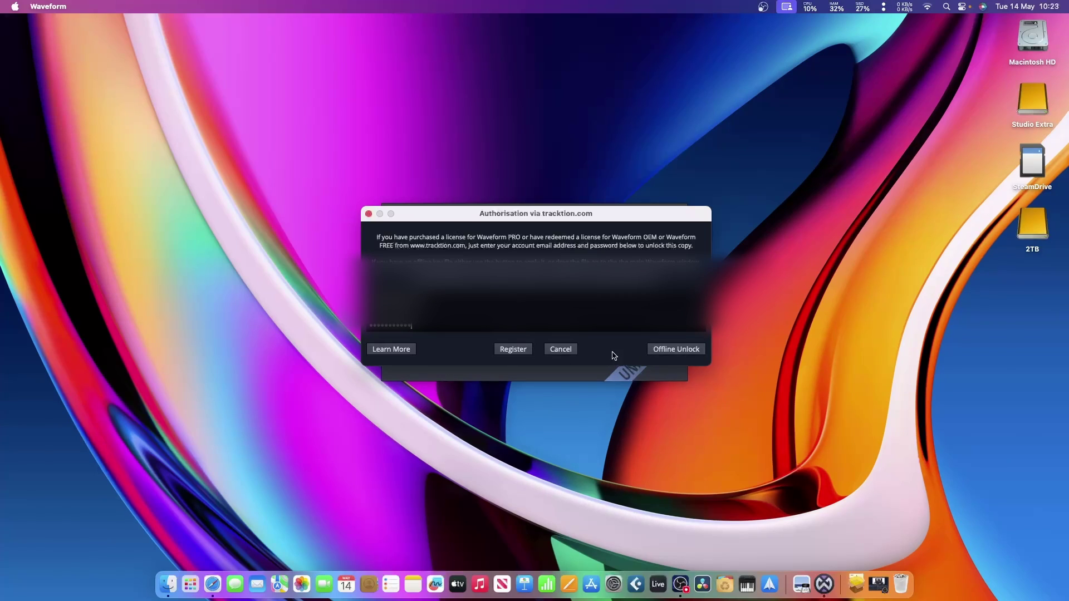
{"action": "left_click", "coordinate": [512, 349]}
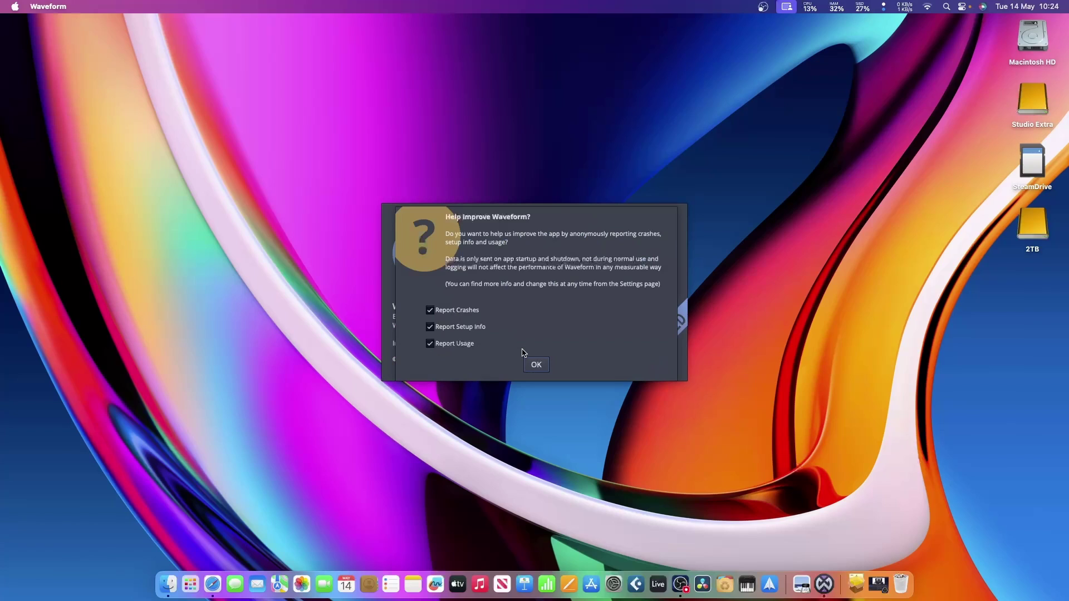
Accept the usage-reporting options, allow removable-volume access, and go to the Downloads page for updates.
{"action": "left_click", "coordinate": [535, 365]}
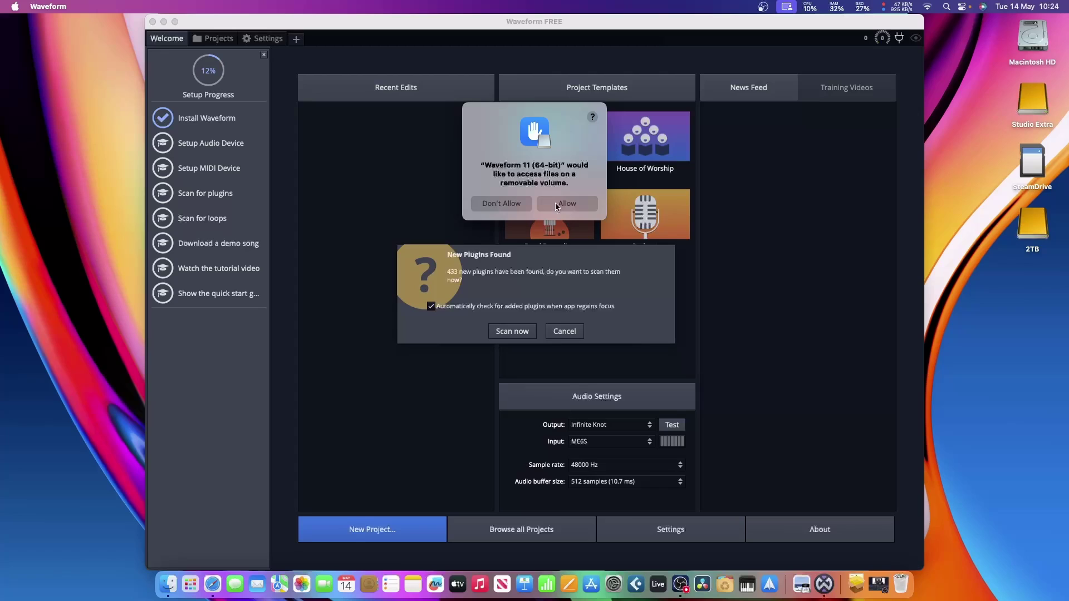
{"action": "left_click", "coordinate": [556, 203]}
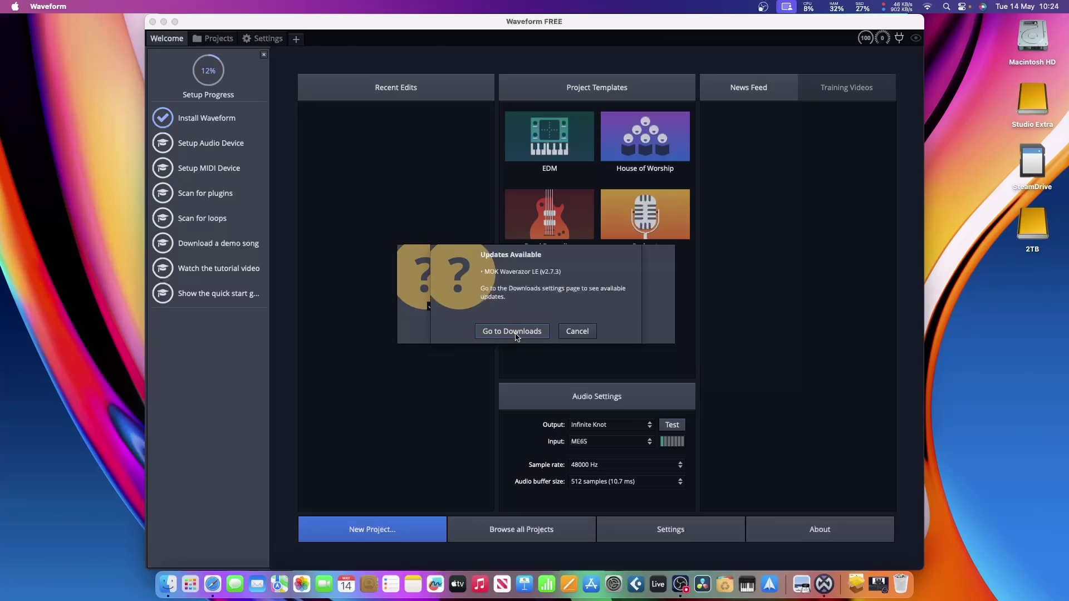
{"action": "left_click", "coordinate": [516, 334]}
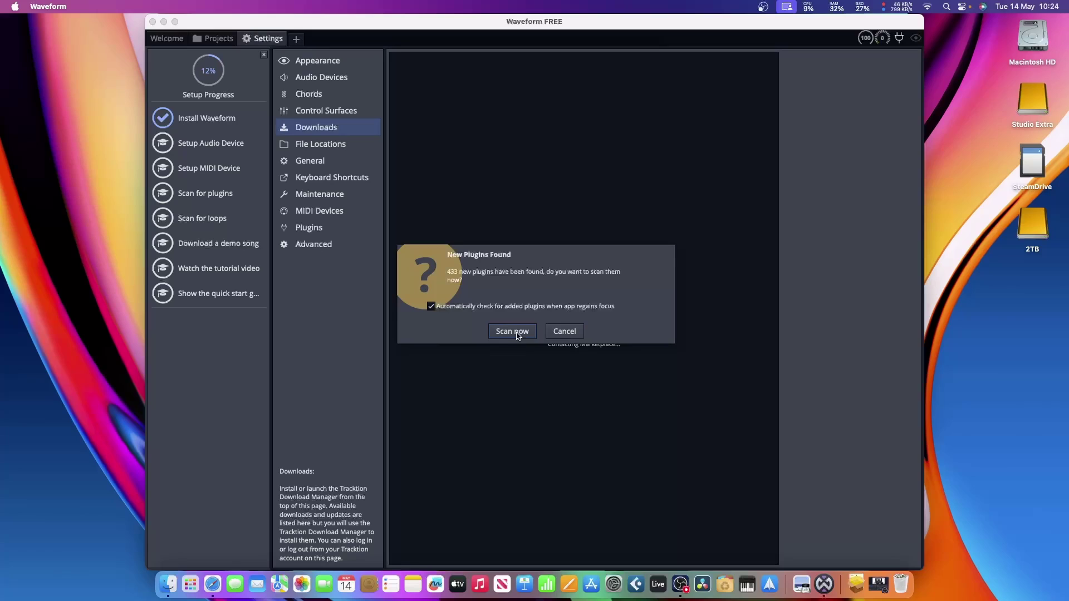
Scan the 433 new plugins, grant Documents and Desktop folder access, and dismiss the scan-complete notices.
{"action": "left_click", "coordinate": [513, 331]}
{"action": "left_click", "coordinate": [535, 329]}
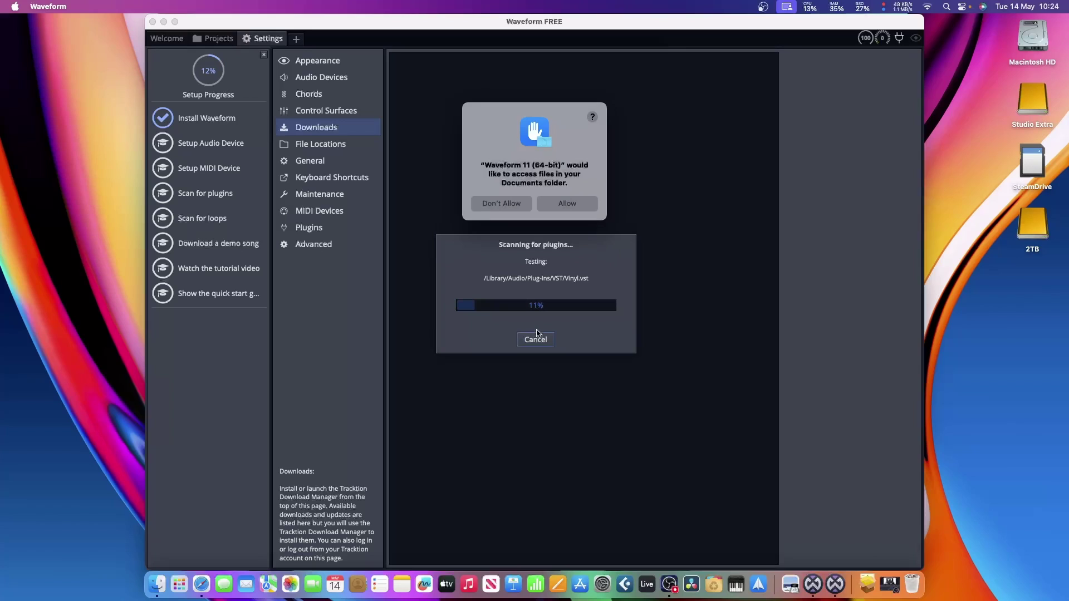
{"action": "left_click", "coordinate": [568, 205]}
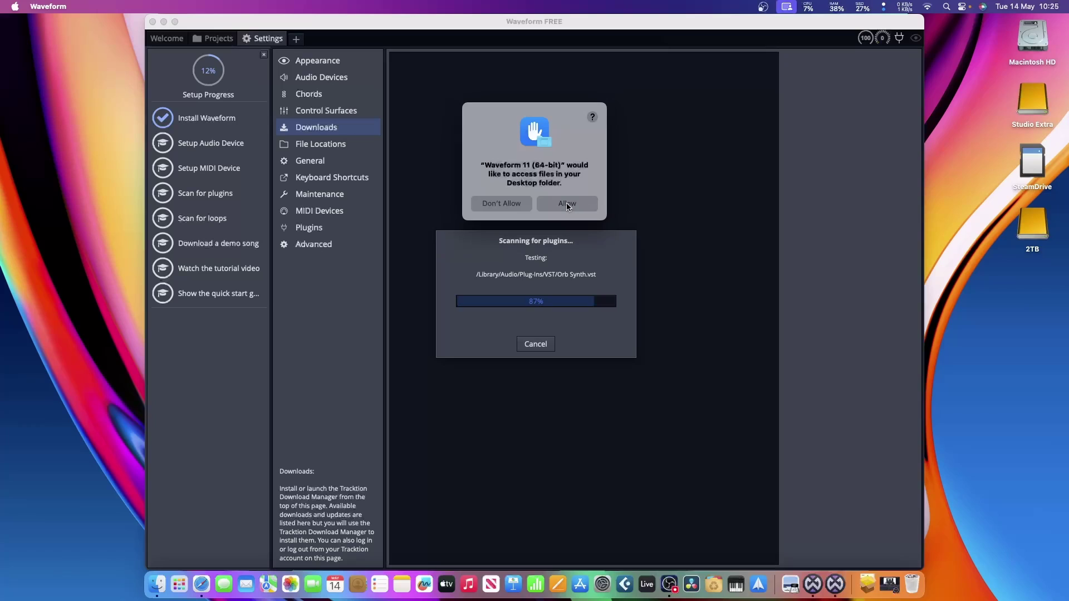
{"action": "left_click", "coordinate": [567, 203]}
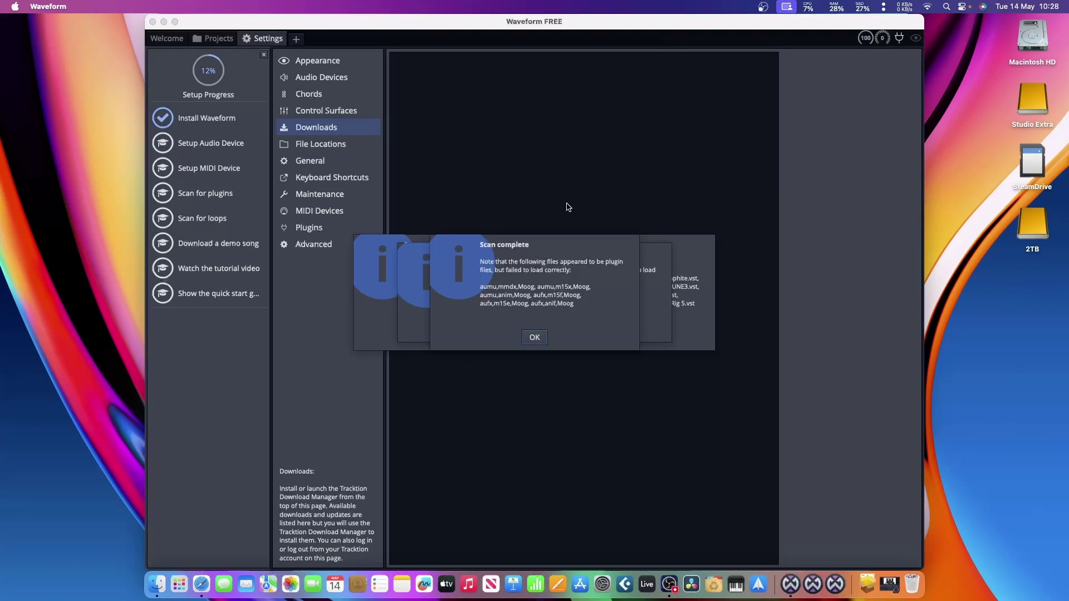
{"action": "left_click", "coordinate": [534, 332]}
{"action": "left_click", "coordinate": [533, 331]}
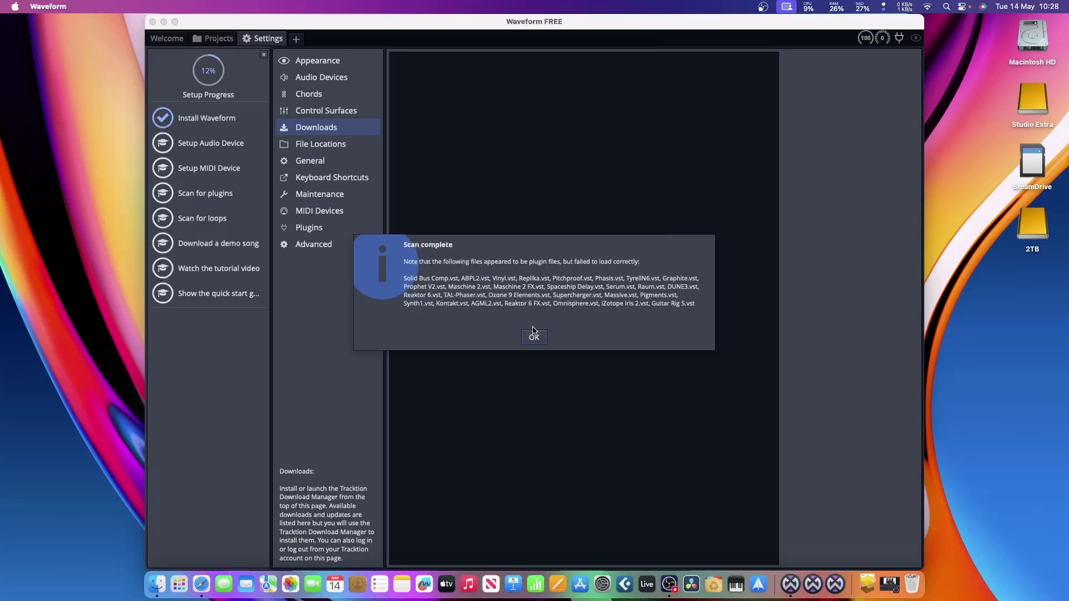
Dismiss the failed-plugins report and registration message, then try updating MOK Waverazor LE via Download Manager.
{"action": "left_click", "coordinate": [537, 338]}
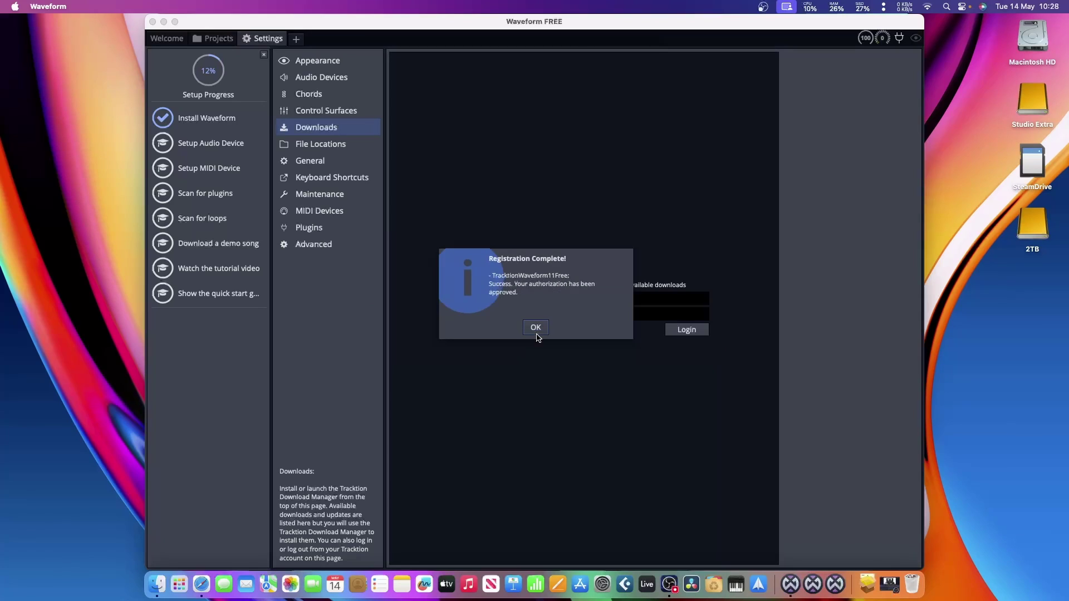
{"action": "left_click", "coordinate": [537, 333]}
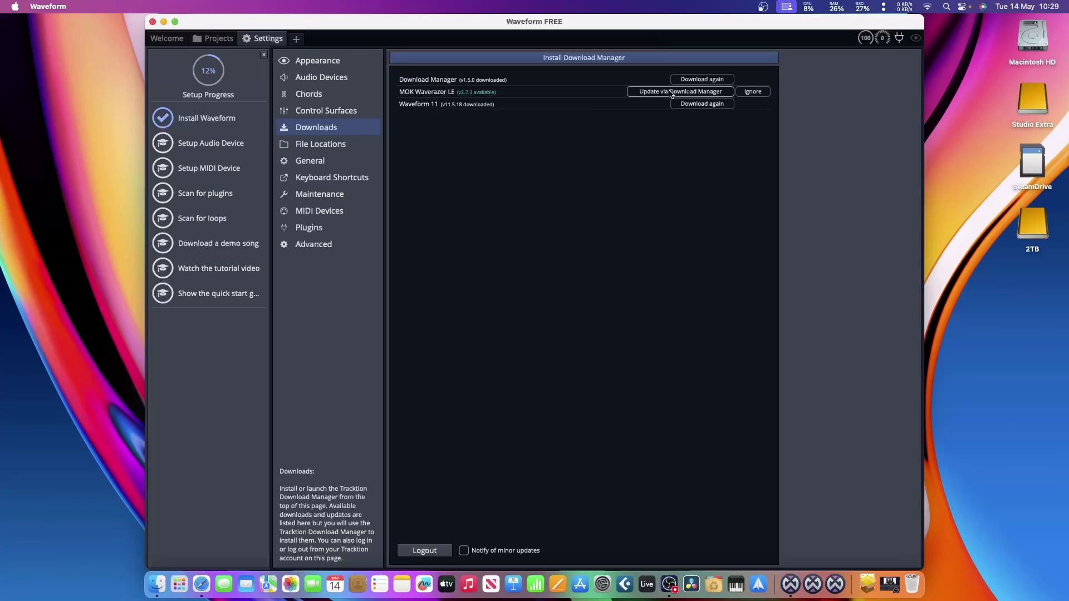
{"action": "left_click", "coordinate": [670, 92]}
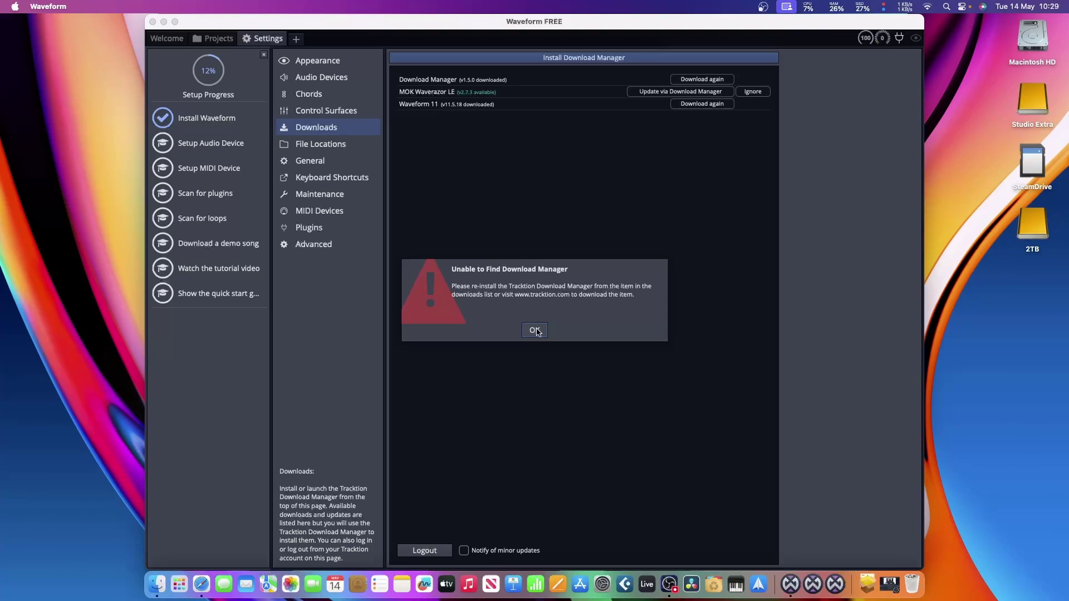
{"action": "left_click", "coordinate": [536, 331]}
Try Download again for the Download Manager twice, dismissing each Unable to Find Download Manager alert.
{"action": "left_click", "coordinate": [702, 79]}
{"action": "left_click", "coordinate": [533, 333]}
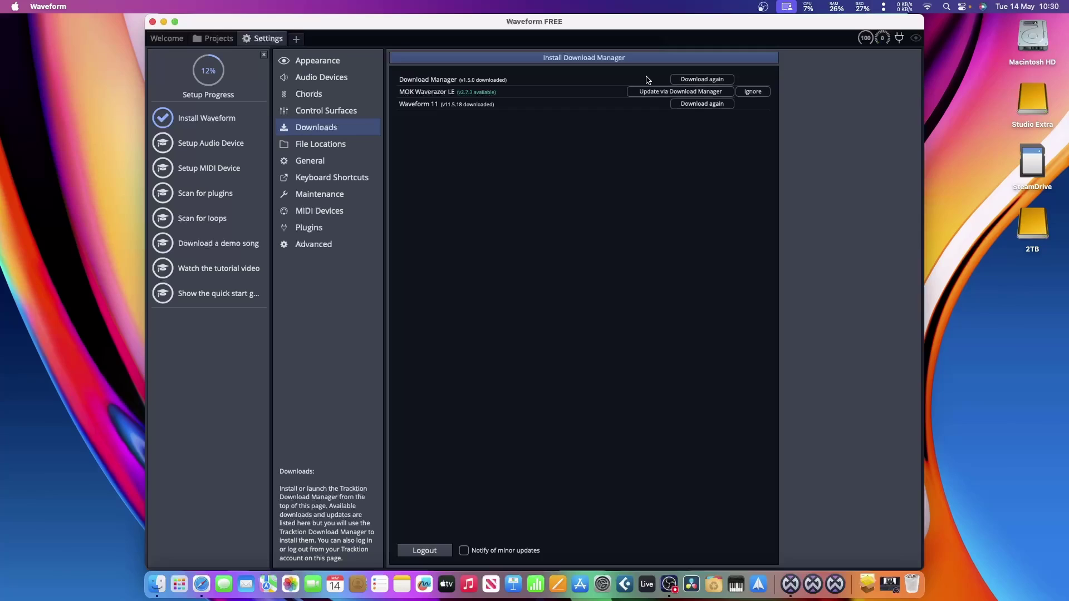
{"action": "left_click", "coordinate": [685, 79]}
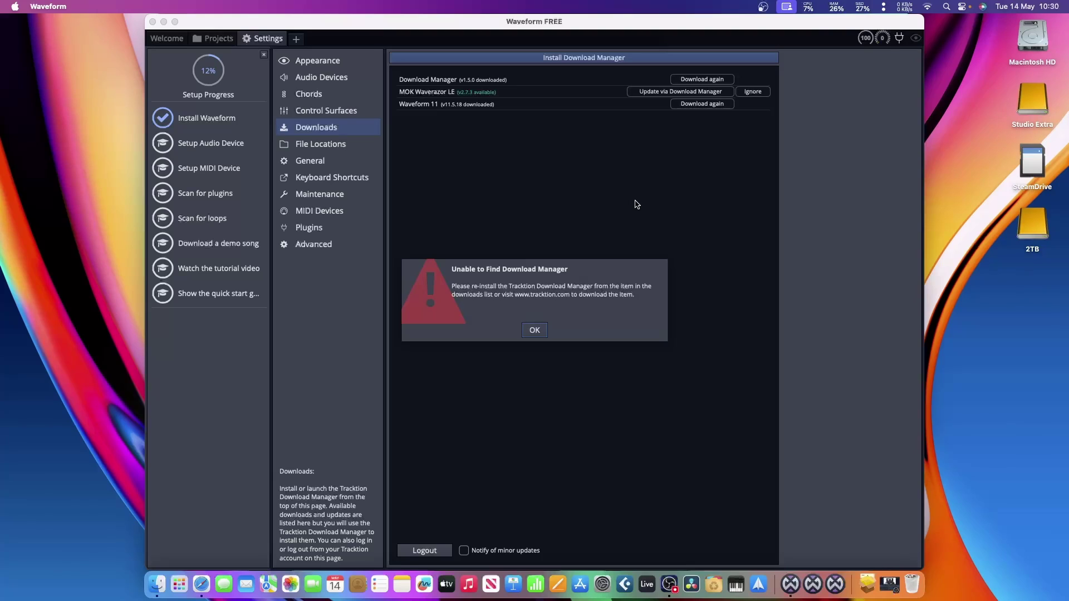
{"action": "left_click", "coordinate": [538, 331]}
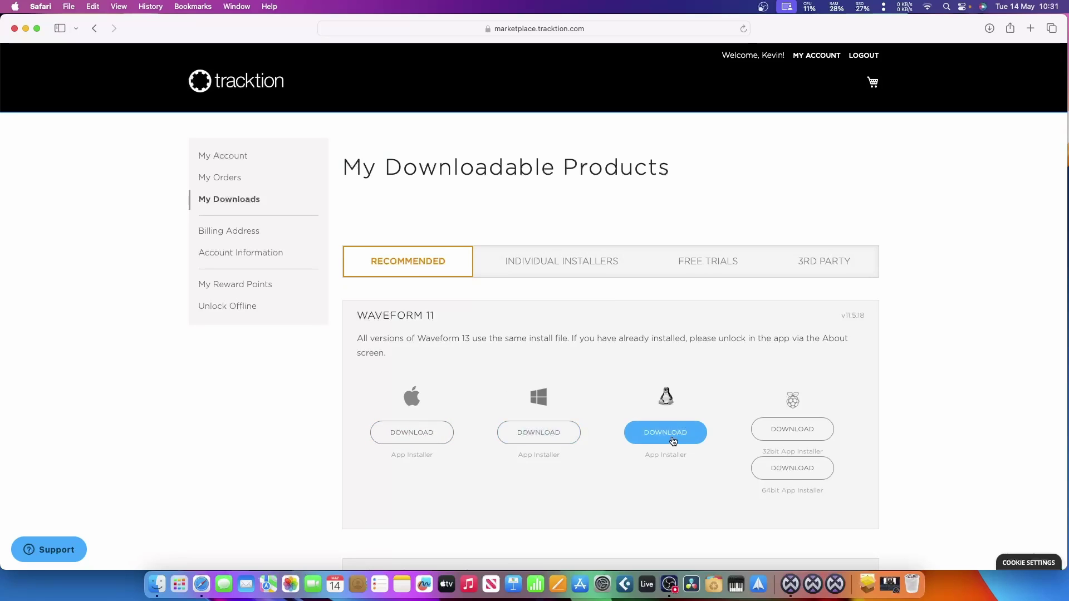
Download the macOS installer tracktion_download_manager_v1.5.0.pkg and show it among recent downloads.
{"action": "scroll", "coordinate": [670, 429], "scroll_direction": "down", "scroll_amount": 3}
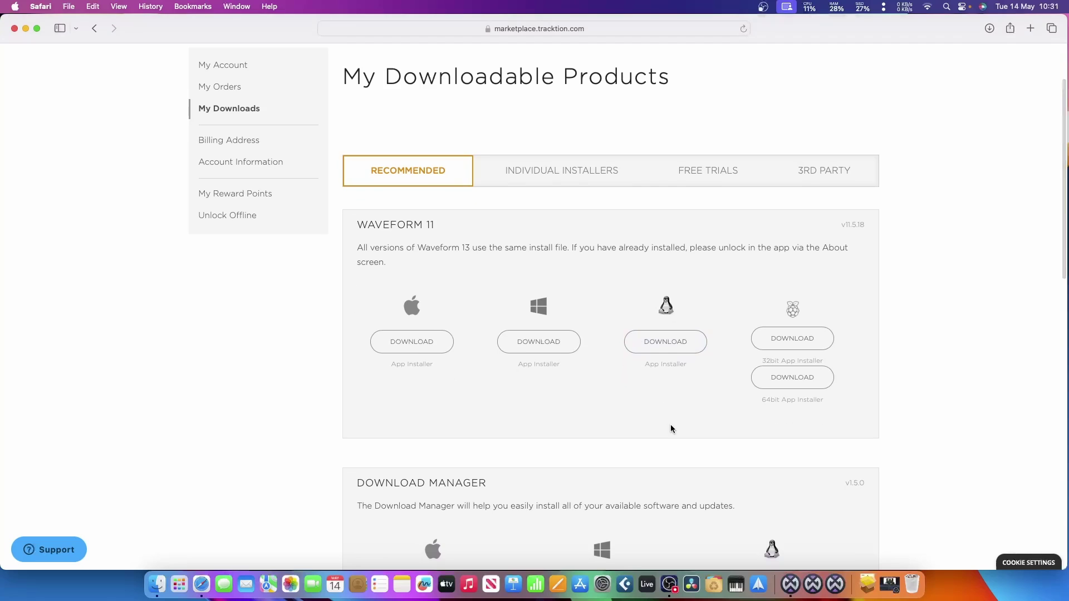
{"action": "scroll", "coordinate": [670, 429], "scroll_direction": "down", "scroll_amount": 10}
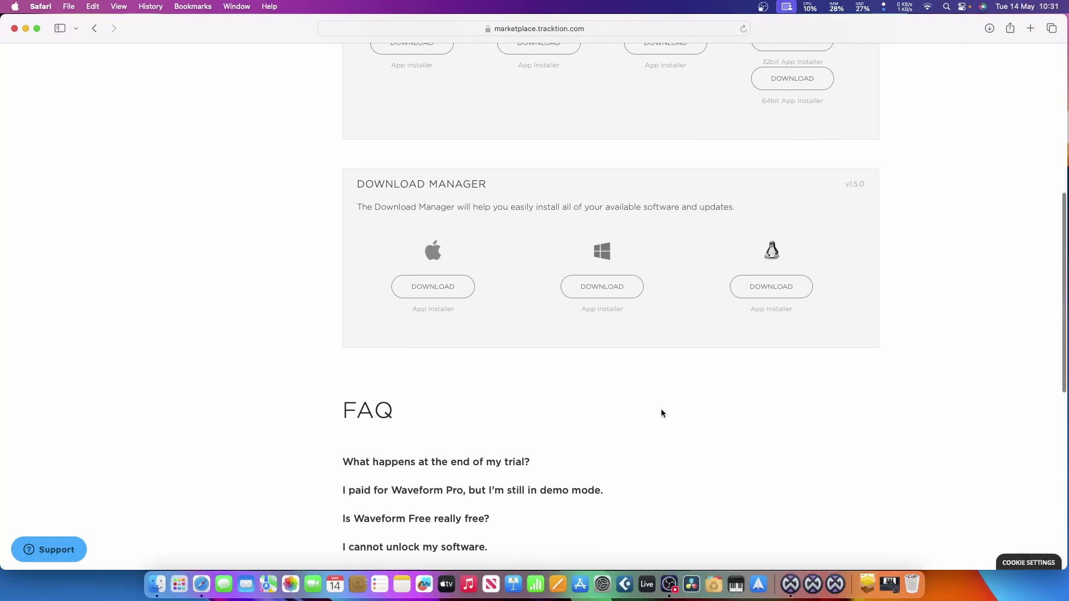
{"action": "left_click", "coordinate": [430, 276]}
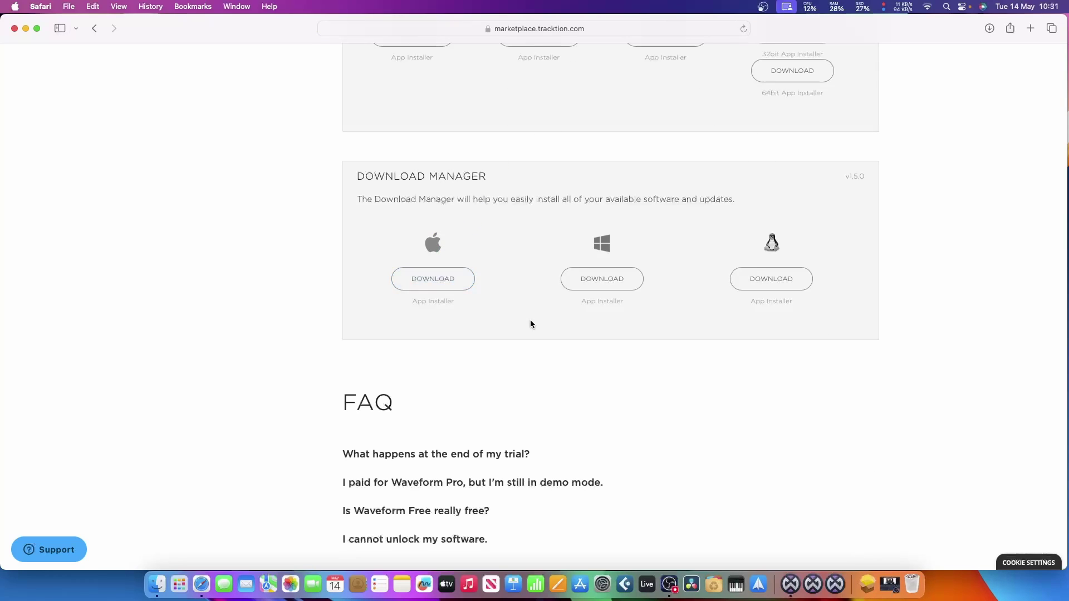
{"action": "left_click", "coordinate": [870, 577]}
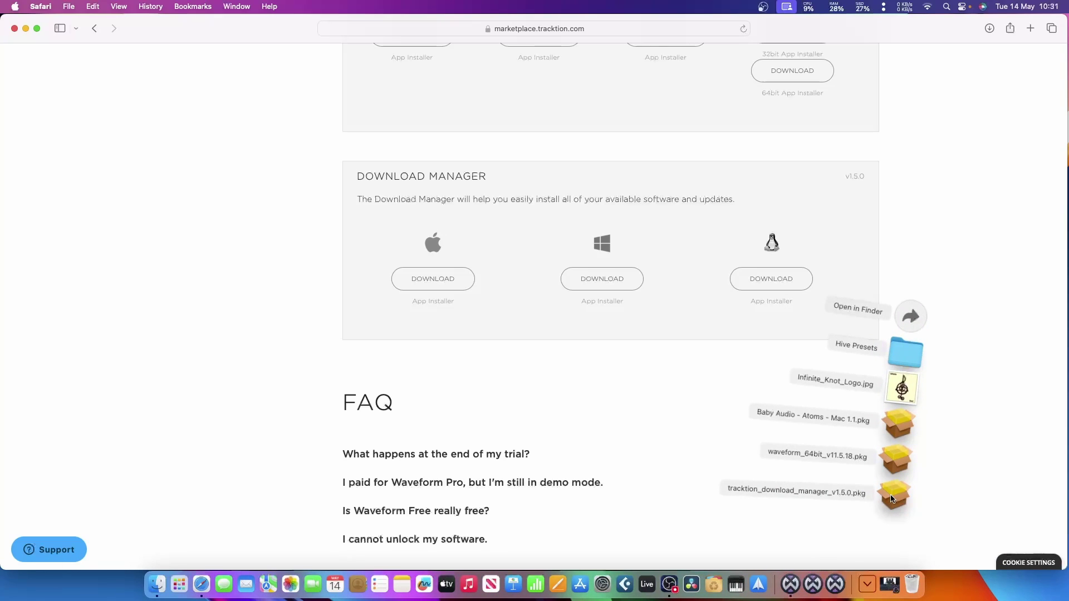
Install Tracktion Download Manager v1.5.0 onto Macintosh HD, agreeing to the licence and authorising with the admin password.
{"action": "left_click", "coordinate": [891, 498]}
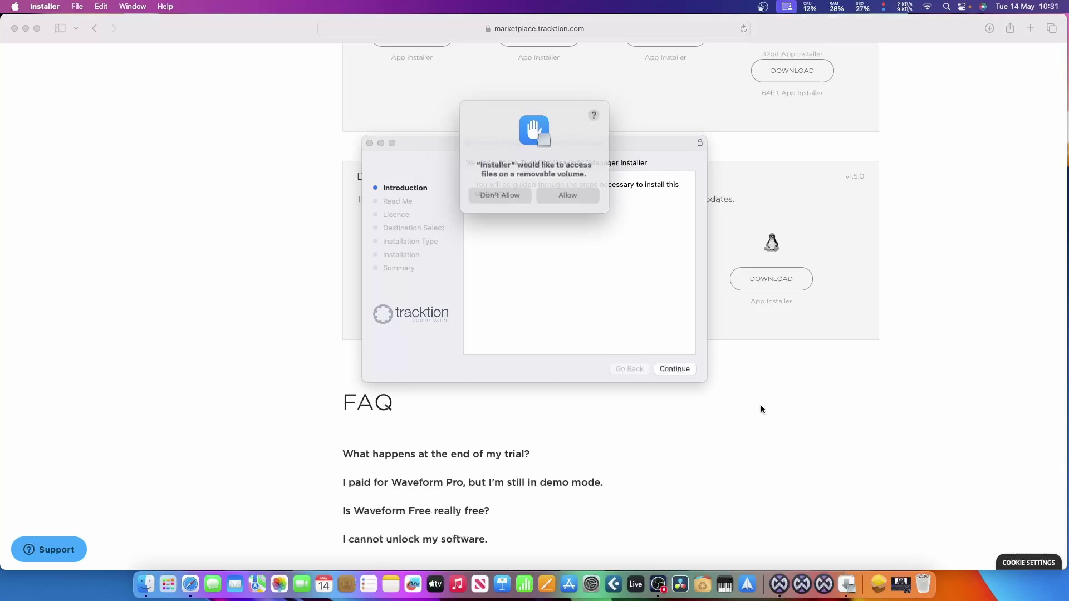
{"action": "left_click", "coordinate": [563, 192]}
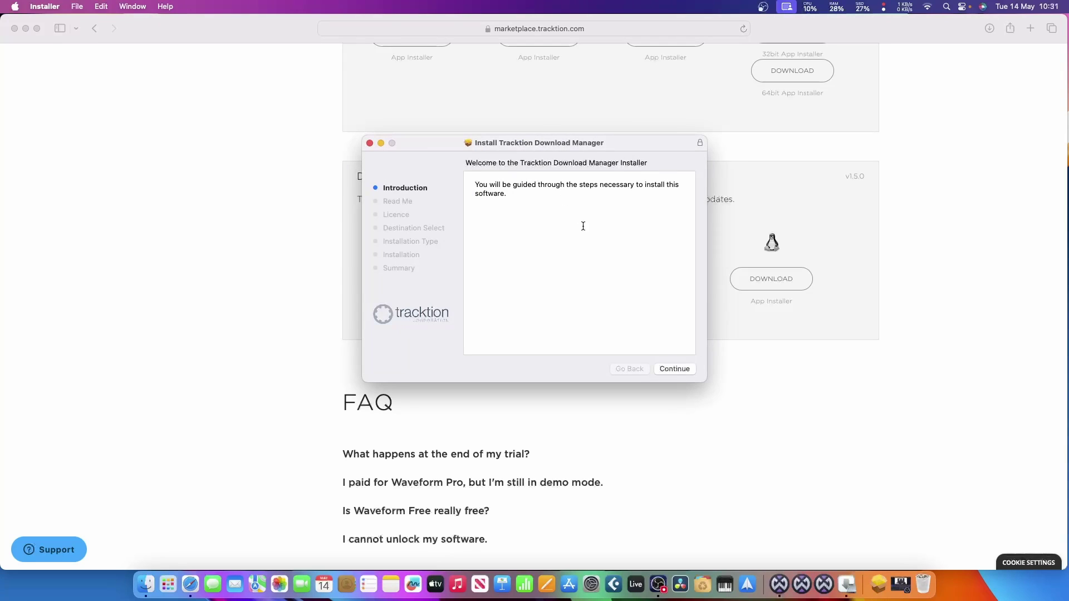
{"action": "left_click", "coordinate": [686, 368]}
{"action": "left_click", "coordinate": [685, 368]}
{"action": "left_click", "coordinate": [686, 369]}
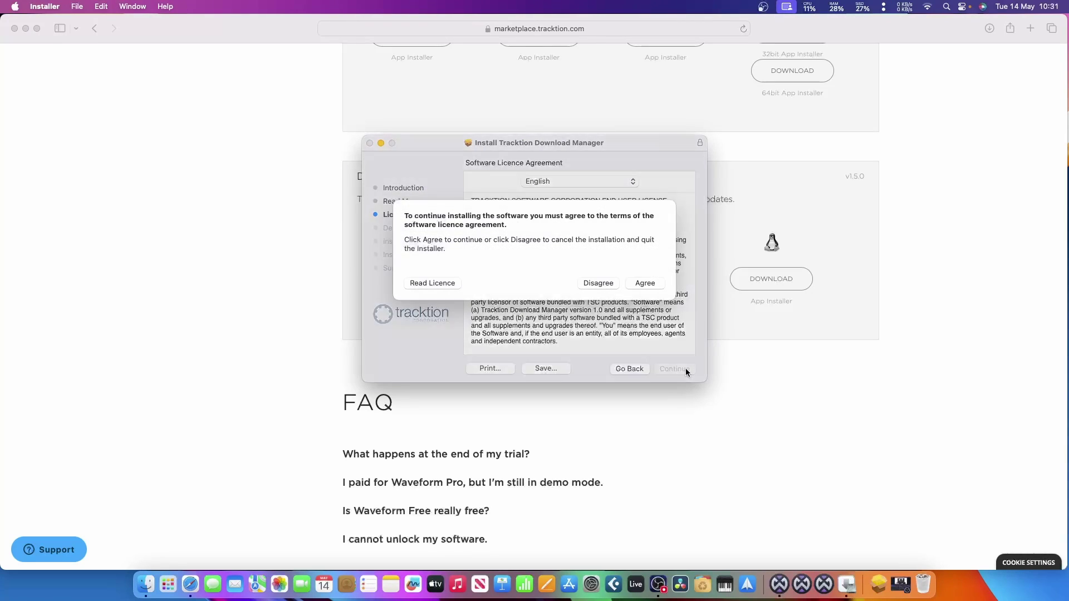
{"action": "left_click", "coordinate": [644, 282]}
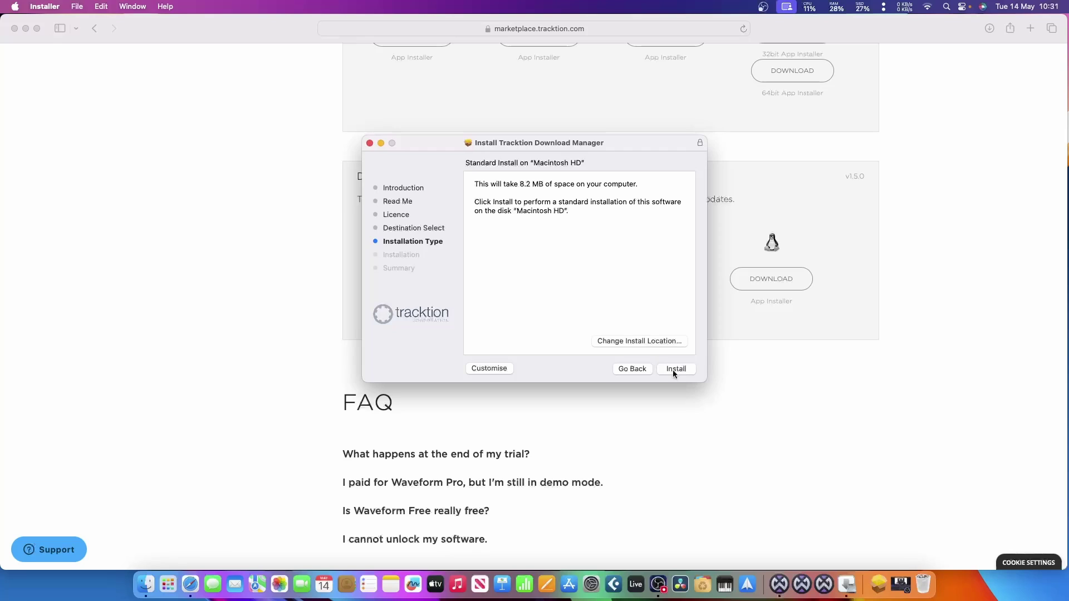
{"action": "left_click", "coordinate": [672, 369]}
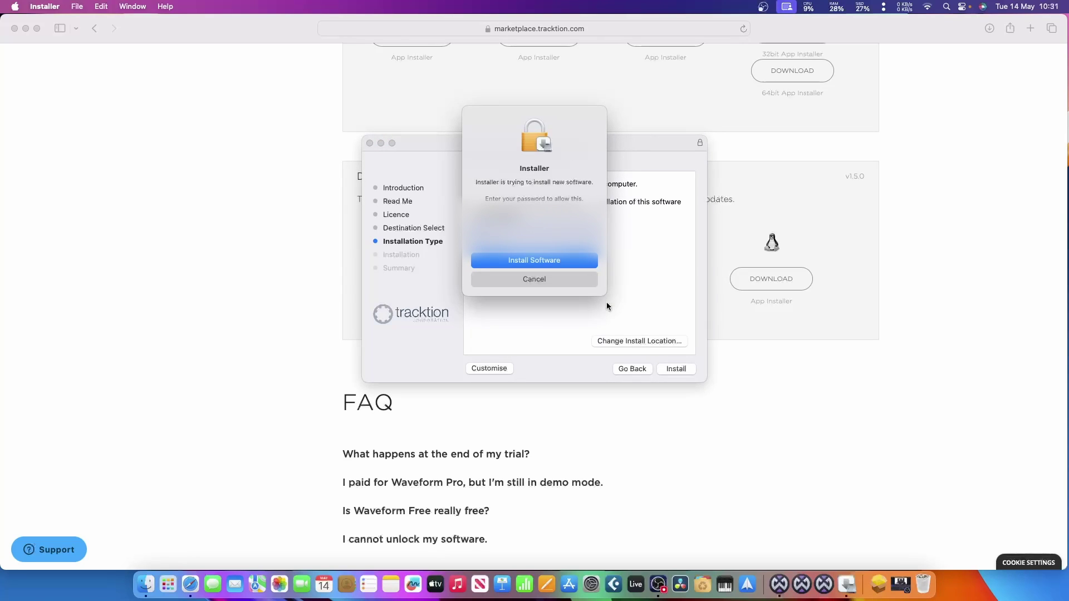
{"action": "key", "text": "Return"}
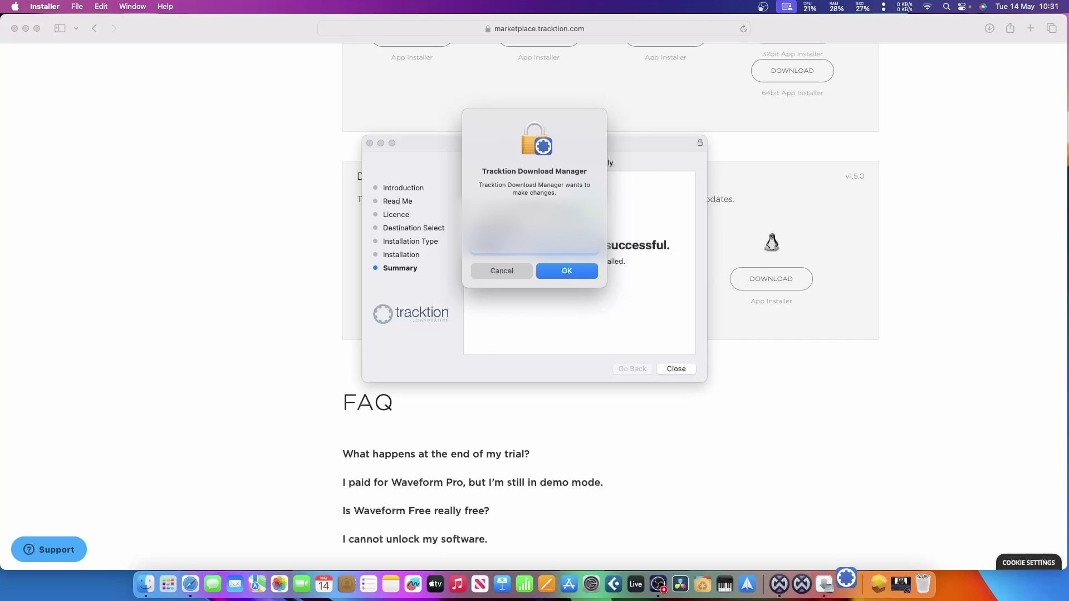
{"action": "key", "text": "Return"}
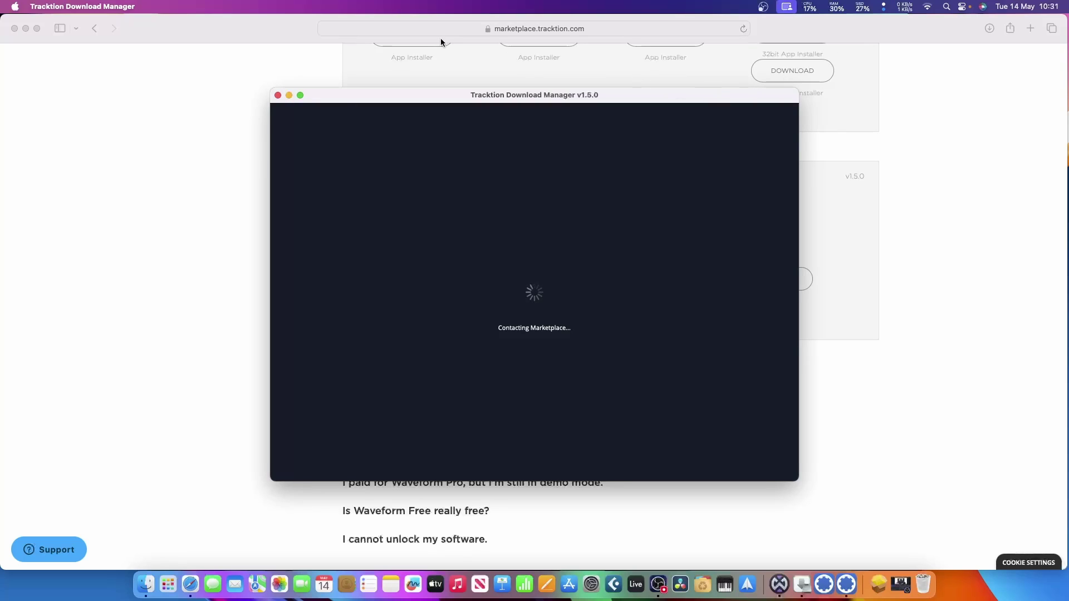
Close the marketplace browser, approve the Download Manager's password prompt, and install Waveform 13.
{"action": "left_click", "coordinate": [14, 28]}
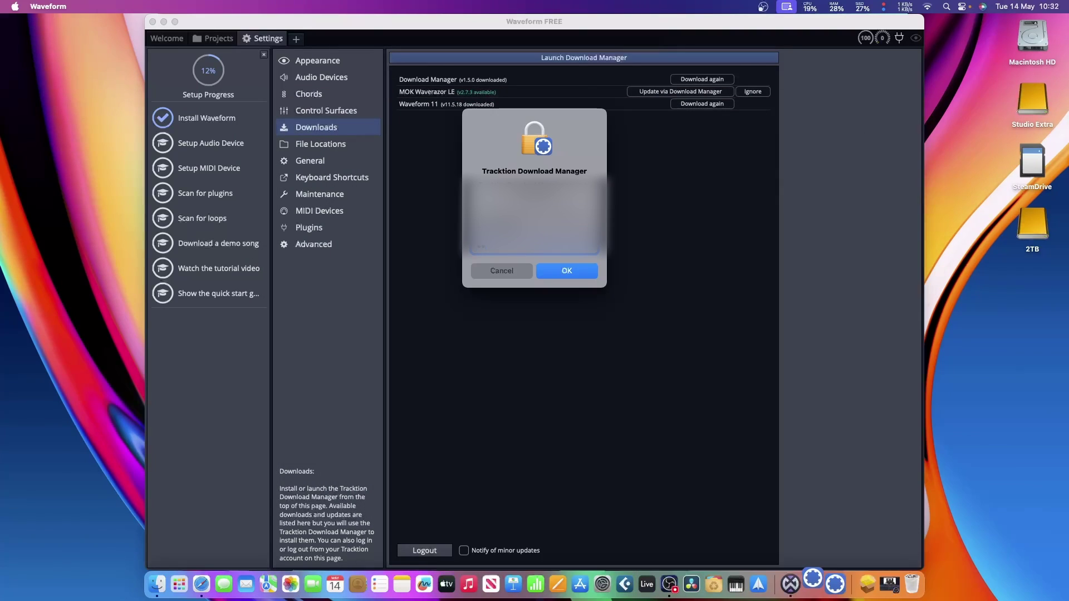
{"action": "key", "text": "Return"}
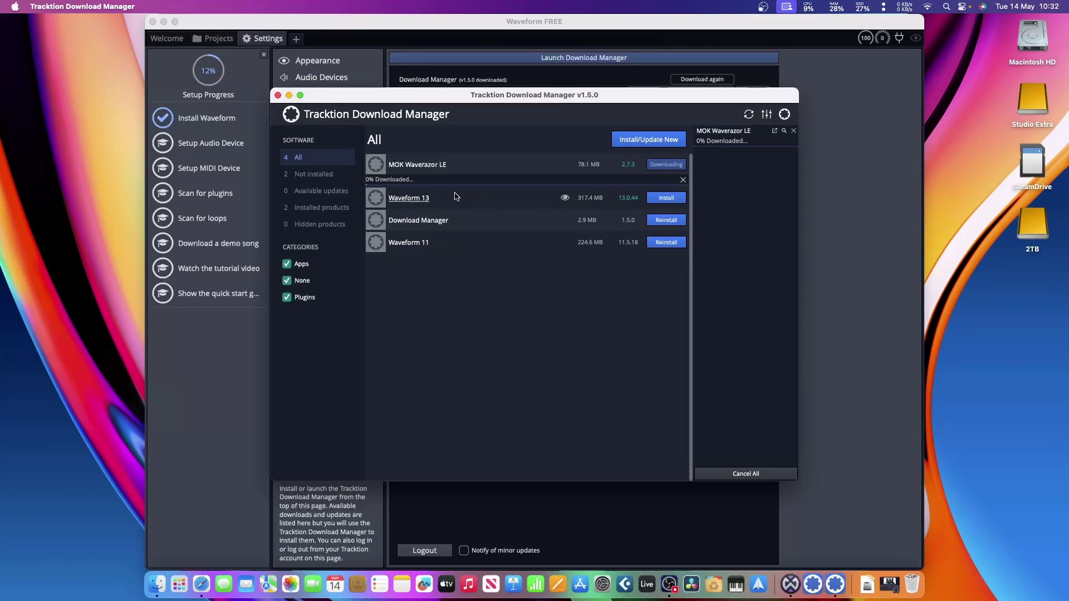
{"action": "left_click", "coordinate": [665, 199]}
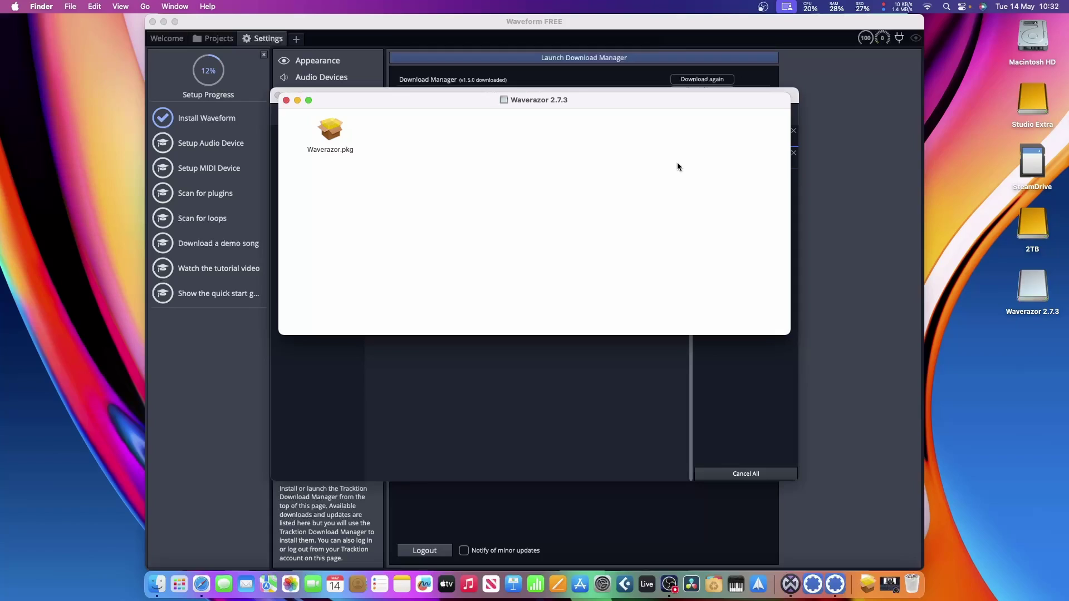
Open Waverazor.pkg in Installer, allow removable-volume access, and accept the licence agreement.
{"action": "right_click", "coordinate": [332, 132]}
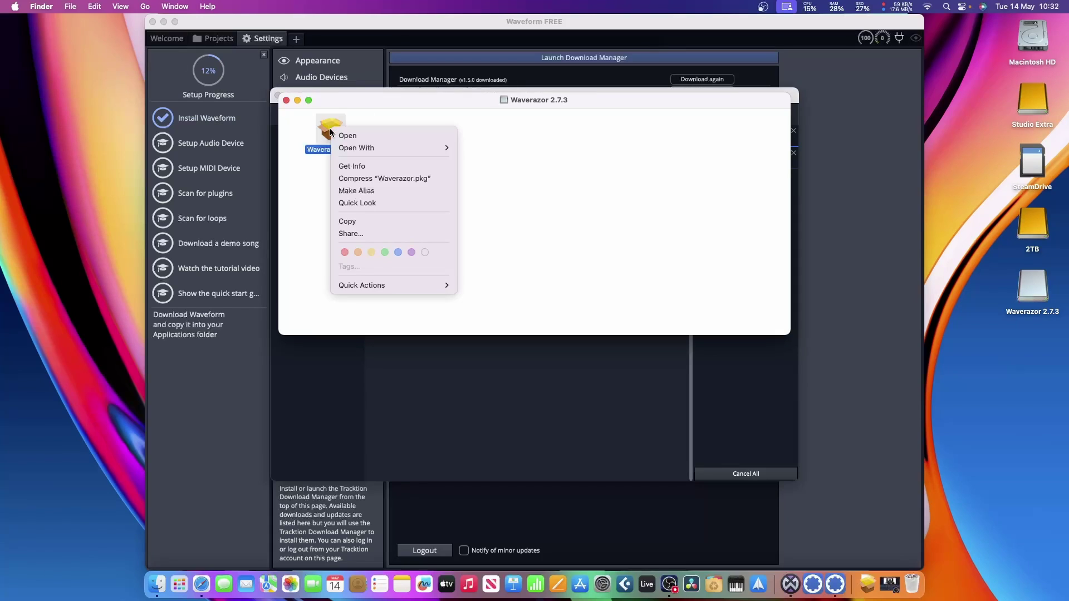
{"action": "left_click", "coordinate": [355, 136]}
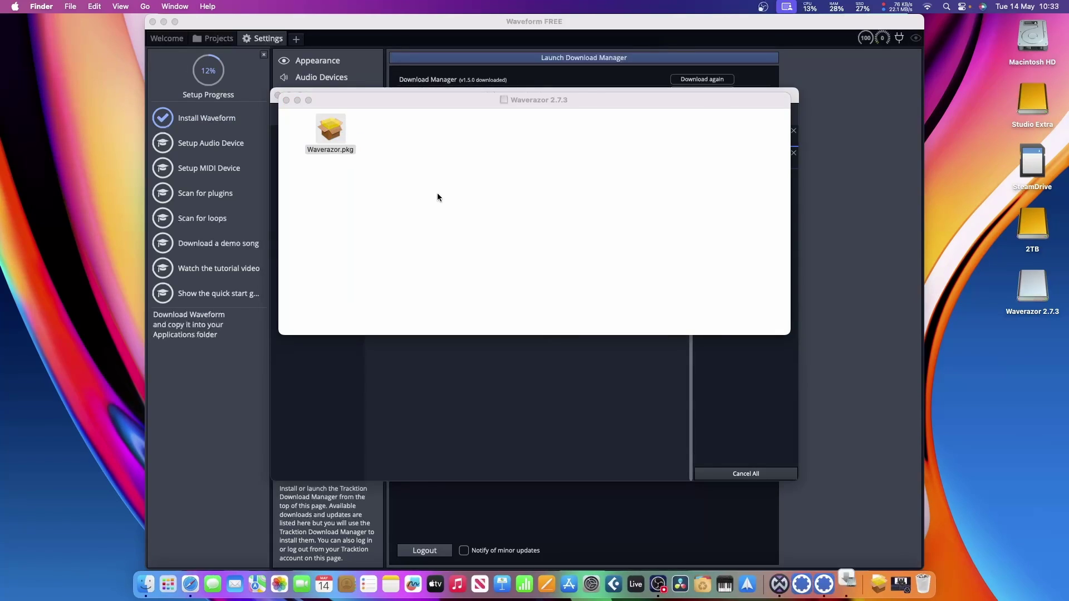
{"action": "left_click", "coordinate": [582, 189]}
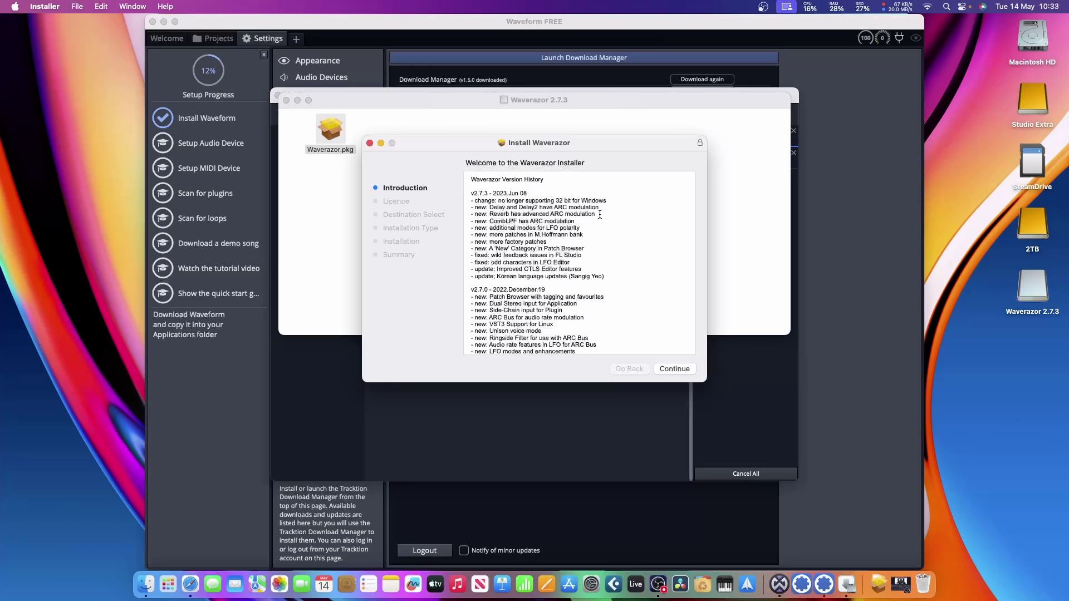
{"action": "left_click", "coordinate": [671, 369]}
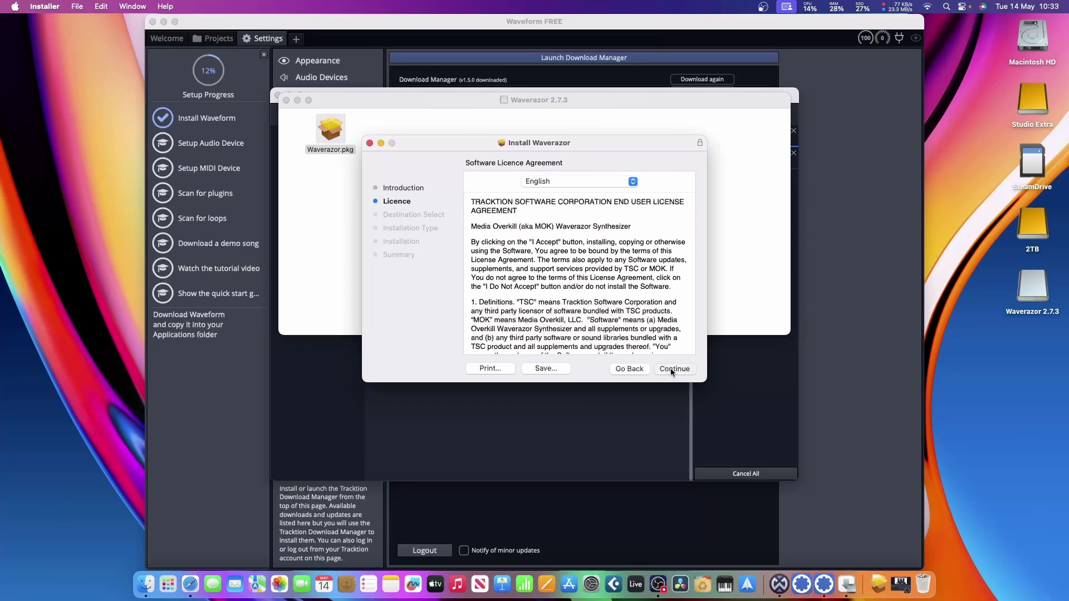
{"action": "left_click", "coordinate": [671, 369]}
{"action": "left_click", "coordinate": [646, 292]}
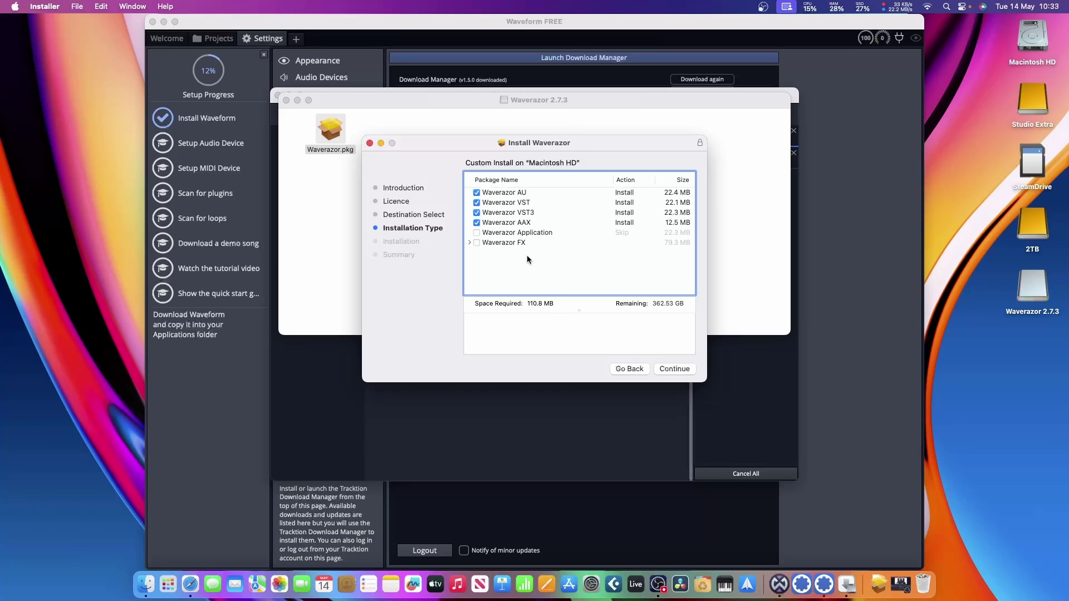
Install Waverazor with the FX plugins but without the standalone application, authorising the install.
{"action": "left_click", "coordinate": [482, 223]}
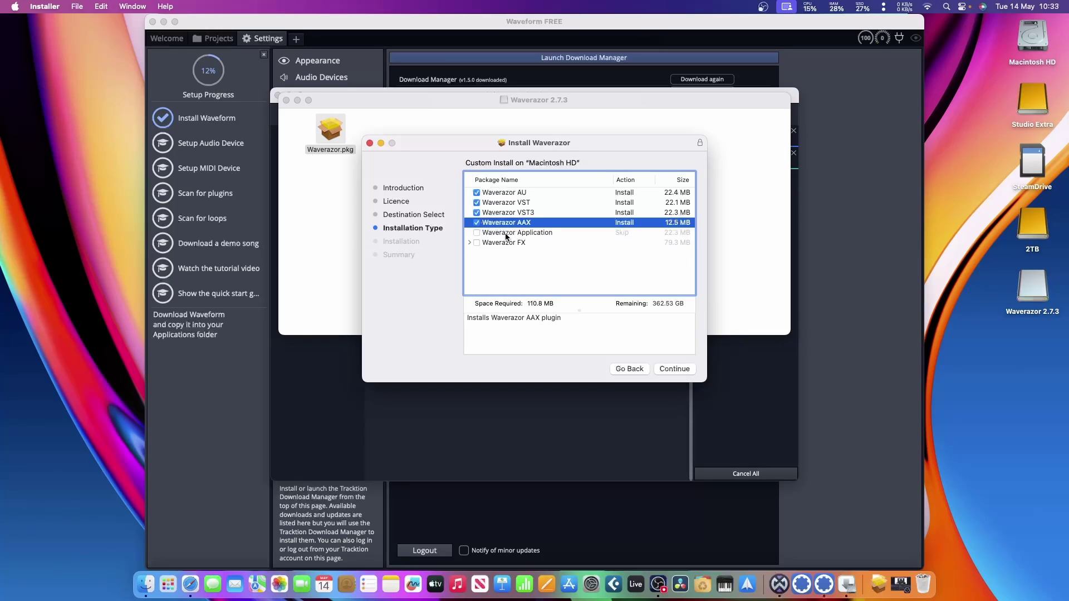
{"action": "left_click", "coordinate": [468, 240]}
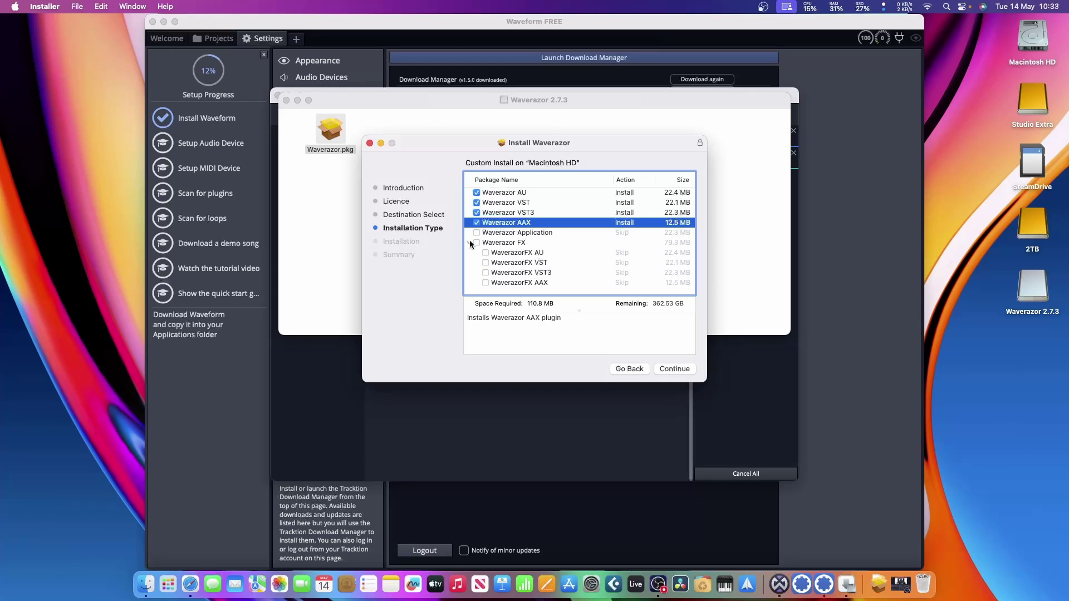
{"action": "left_click", "coordinate": [476, 243]}
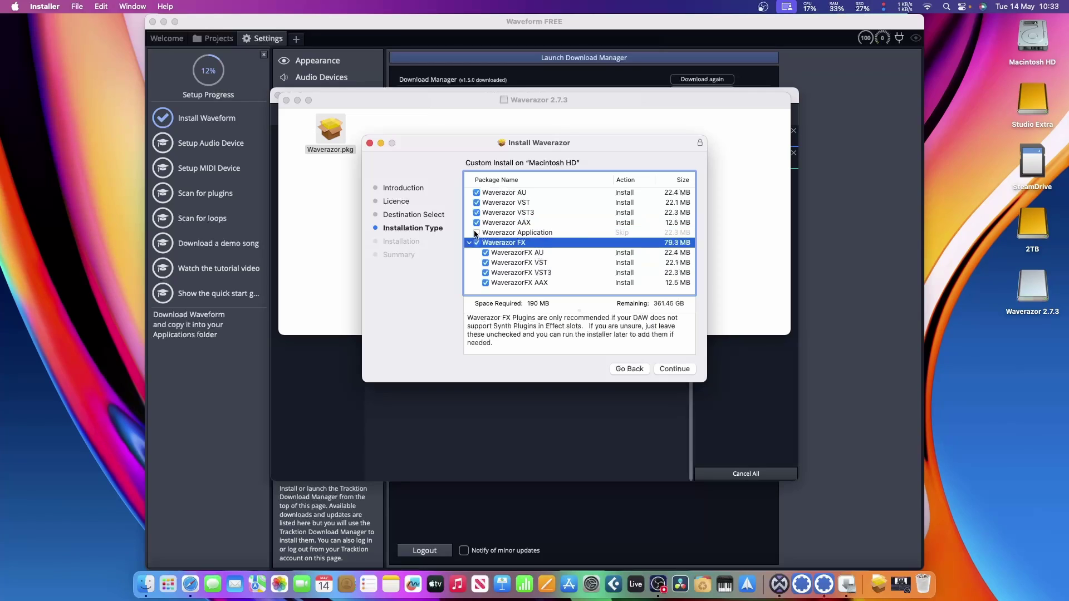
{"action": "left_click", "coordinate": [476, 233]}
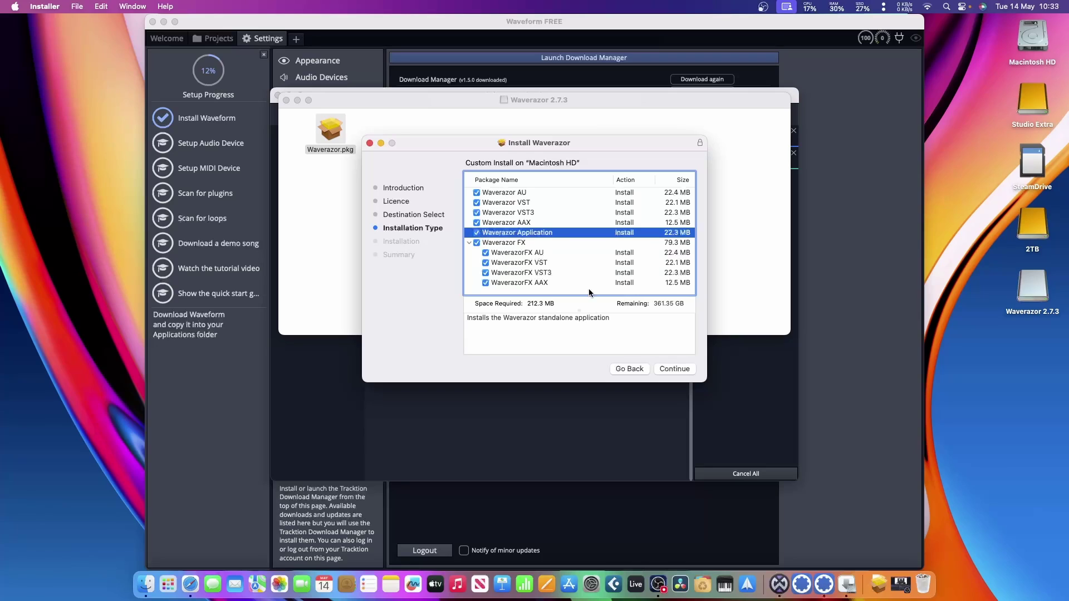
{"action": "left_click", "coordinate": [477, 233]}
{"action": "left_click", "coordinate": [678, 368]}
{"action": "left_click", "coordinate": [678, 368]}
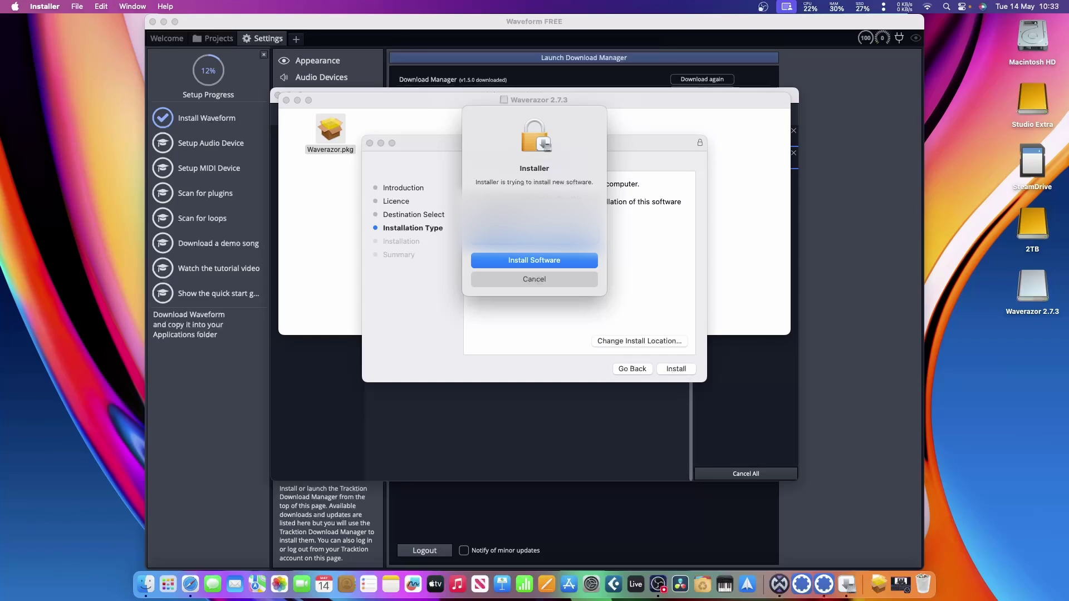
{"action": "key", "text": "Return"}
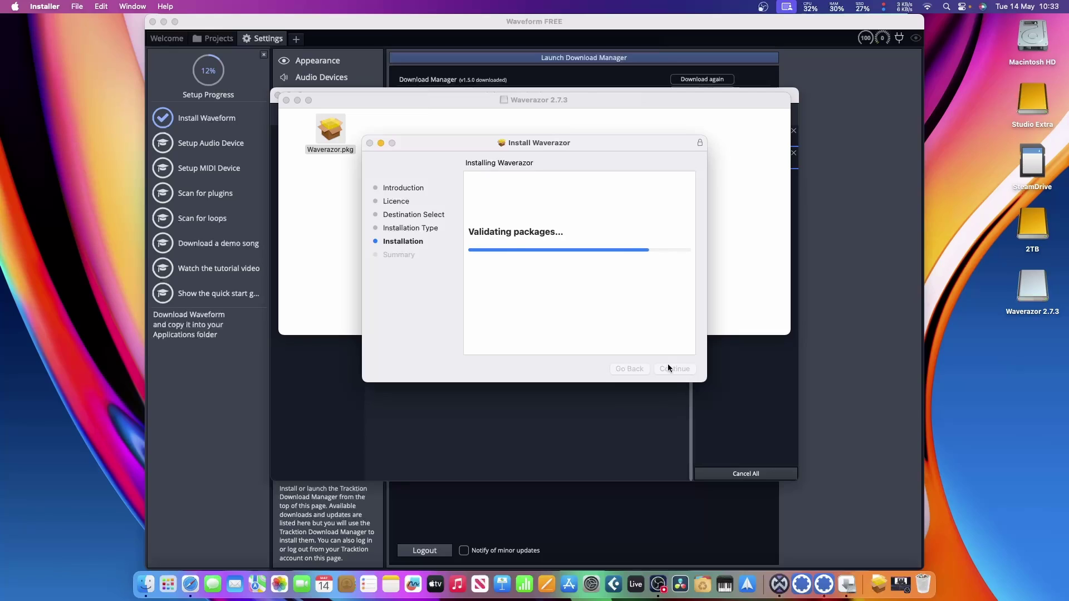
Close the finished Waverazor installer and disk image folder, returning to the Download Manager.
{"action": "left_click", "coordinate": [671, 369]}
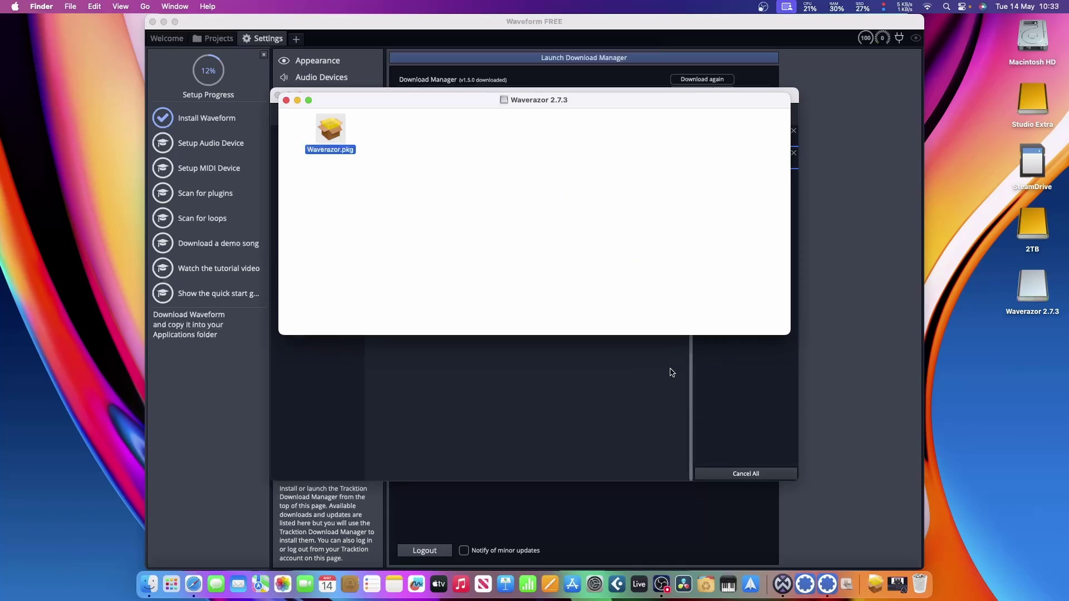
{"action": "left_click", "coordinate": [286, 100]}
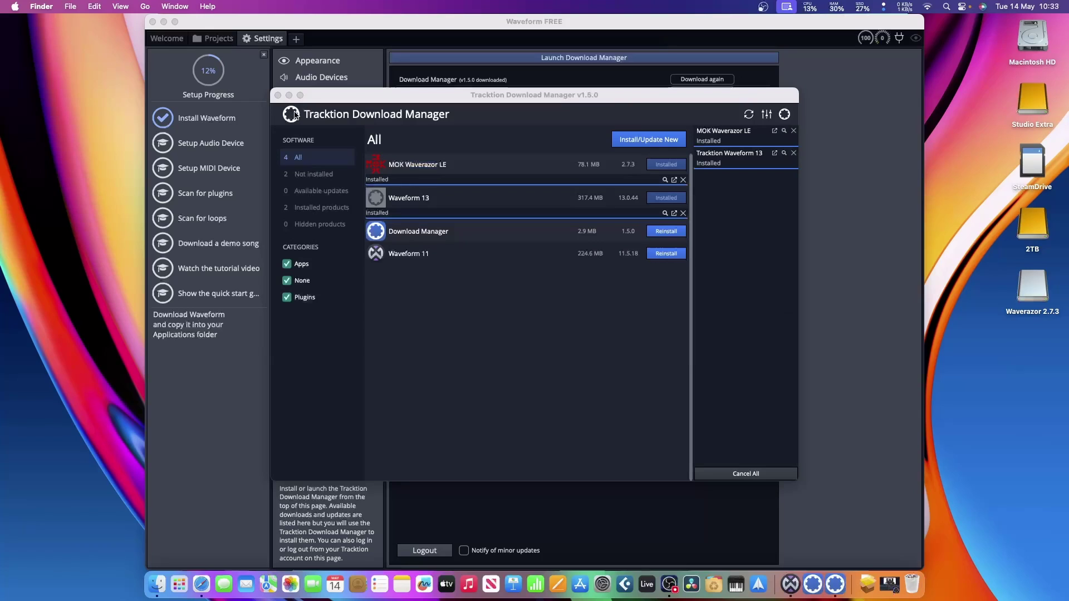
{"action": "left_click", "coordinate": [658, 144]}
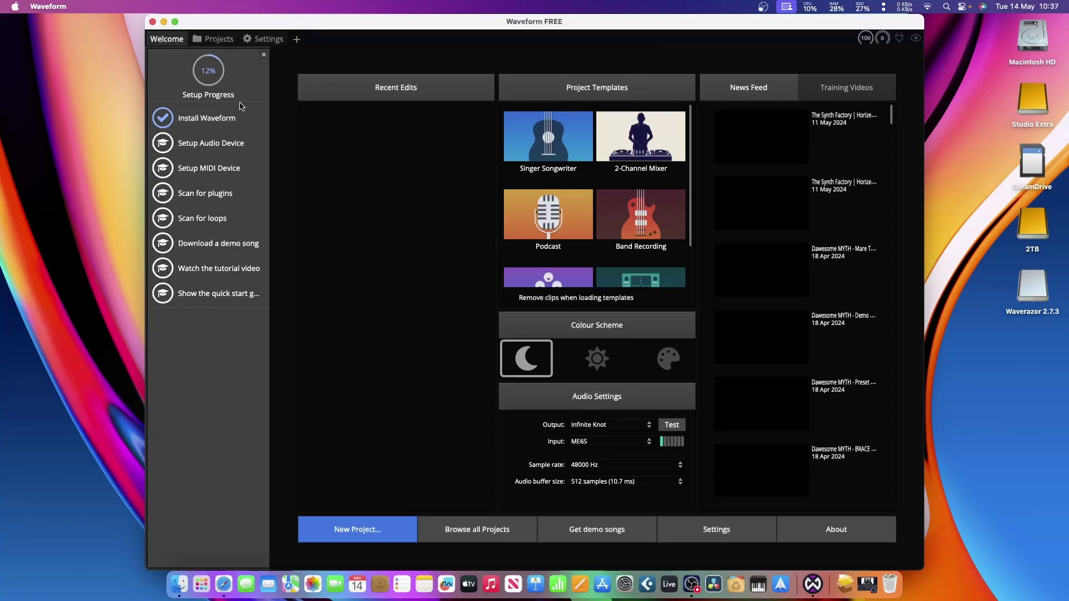
Set up and test the audio output device, then begin MIDI device setup.
{"action": "left_click", "coordinate": [214, 146]}
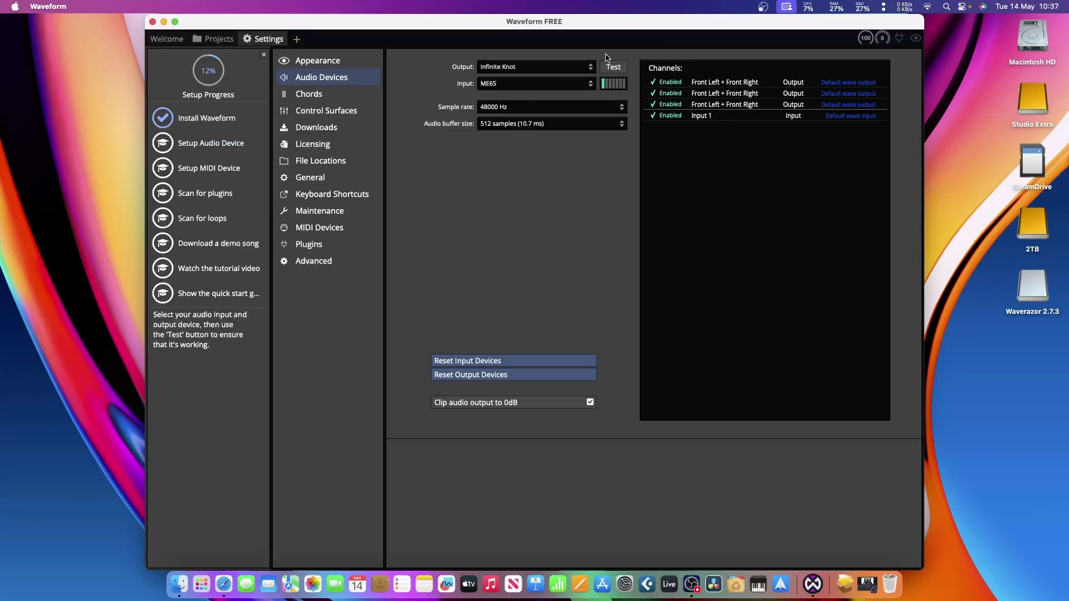
{"action": "left_click", "coordinate": [614, 68]}
{"action": "left_click", "coordinate": [225, 171]}
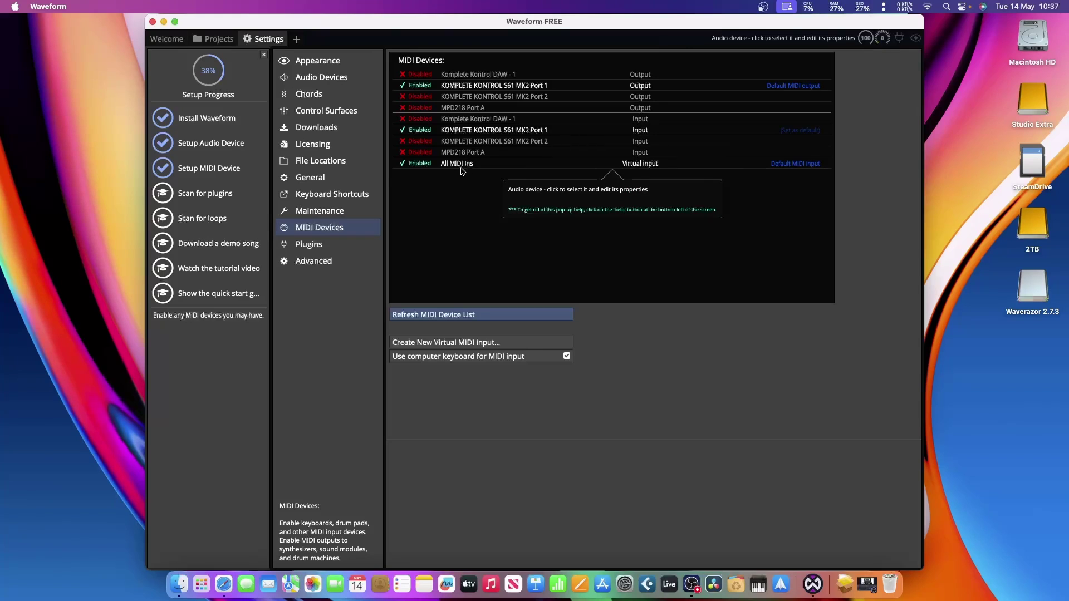
Work through the plugin scan, loop scan and demo song download setup steps.
{"action": "left_click", "coordinate": [198, 198]}
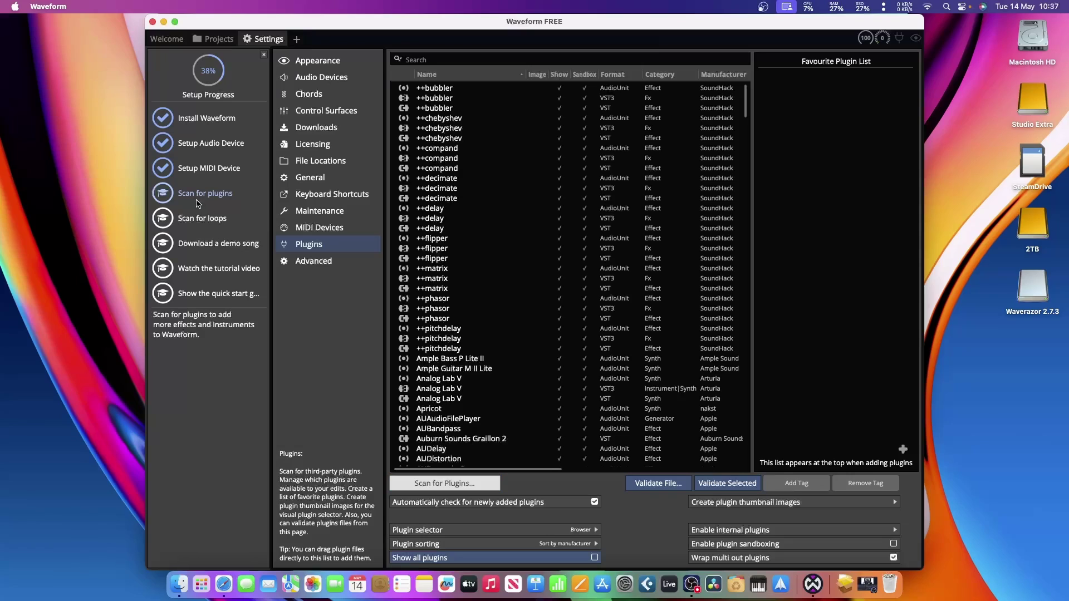
{"action": "left_click", "coordinate": [199, 222]}
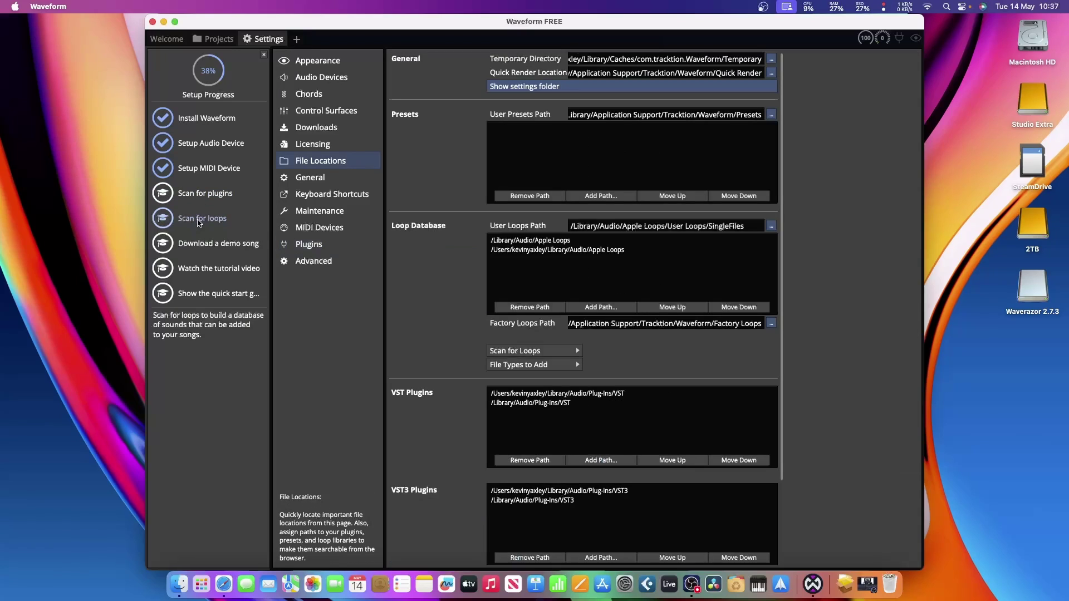
{"action": "left_click", "coordinate": [198, 245]}
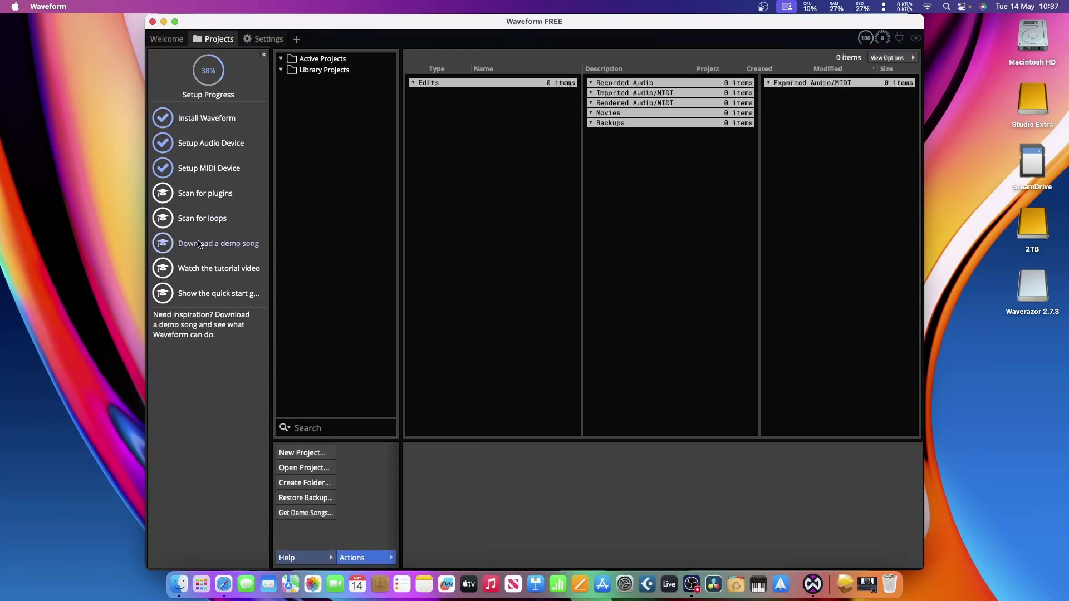
View the Waveform Quick Start Guide YouTube playlist, then close Safari.
{"action": "left_click", "coordinate": [201, 269]}
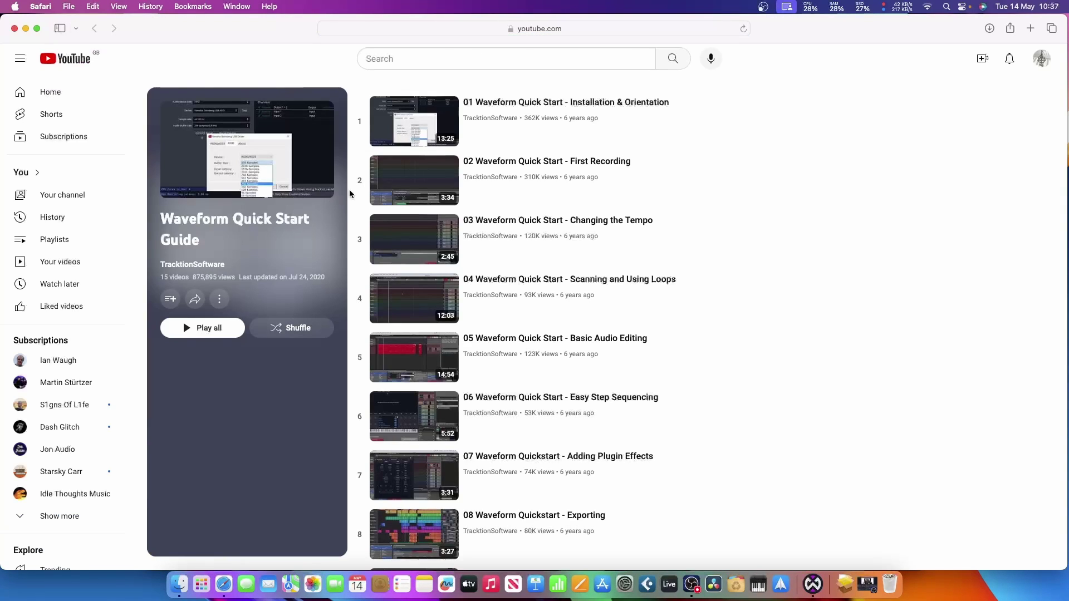
{"action": "scroll", "coordinate": [440, 234], "scroll_direction": "down", "scroll_amount": 8}
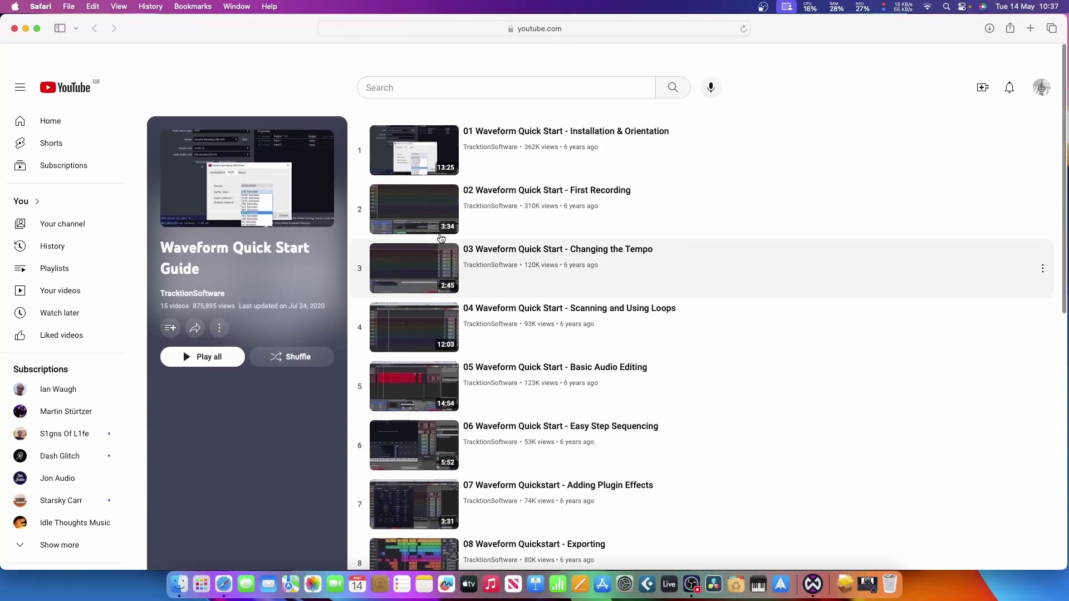
{"action": "left_click", "coordinate": [14, 30]}
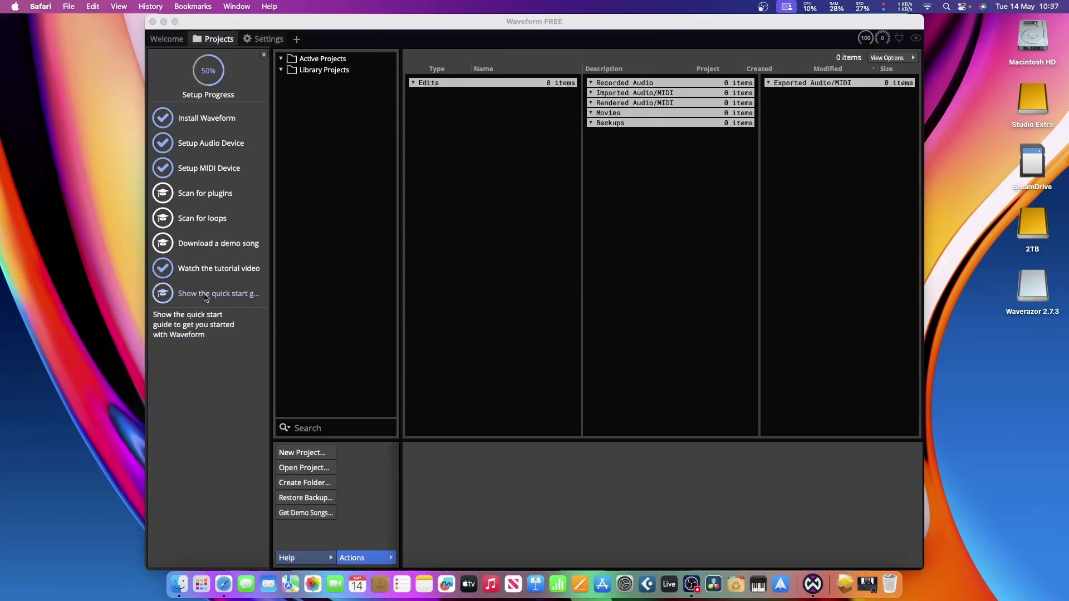
Open the Waveform Quick Start Guide PDF in Preview, scroll its pages, and close it.
{"action": "left_click", "coordinate": [205, 298]}
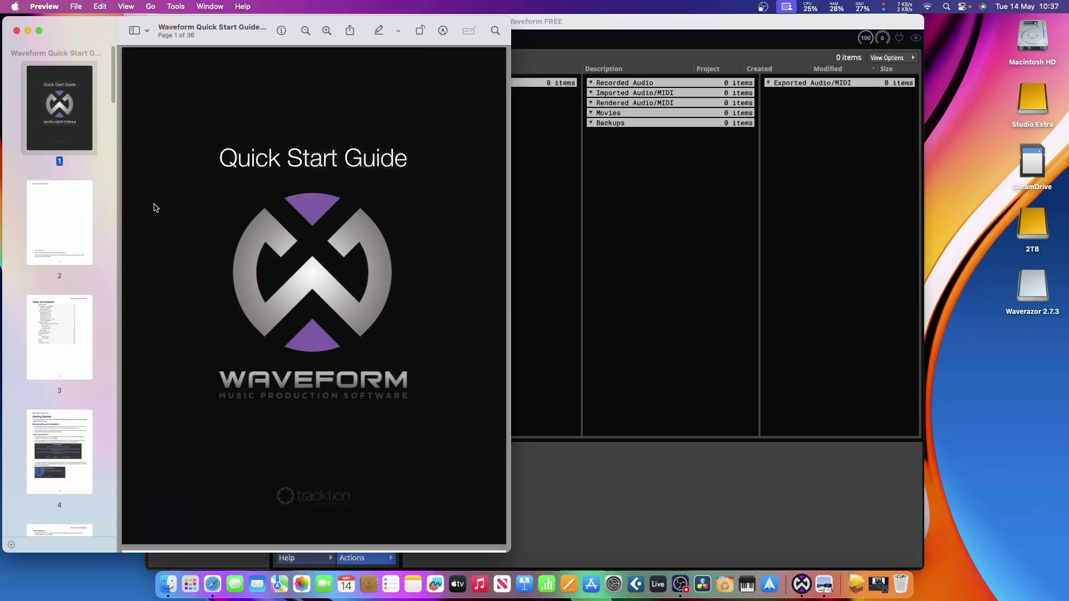
{"action": "scroll", "coordinate": [103, 202], "scroll_direction": "down", "scroll_amount": 15}
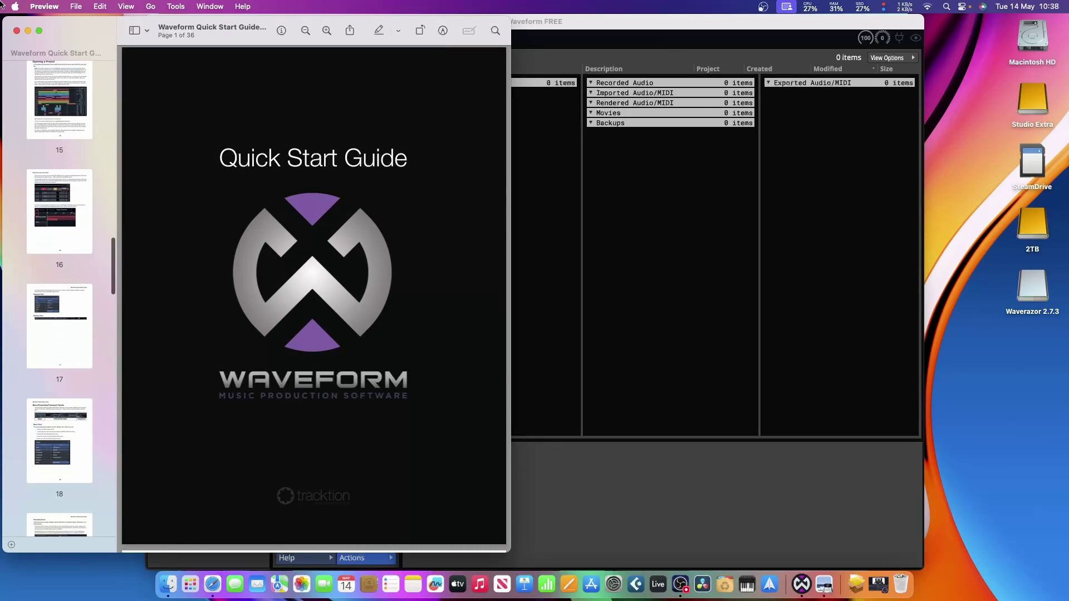
{"action": "left_click", "coordinate": [16, 31]}
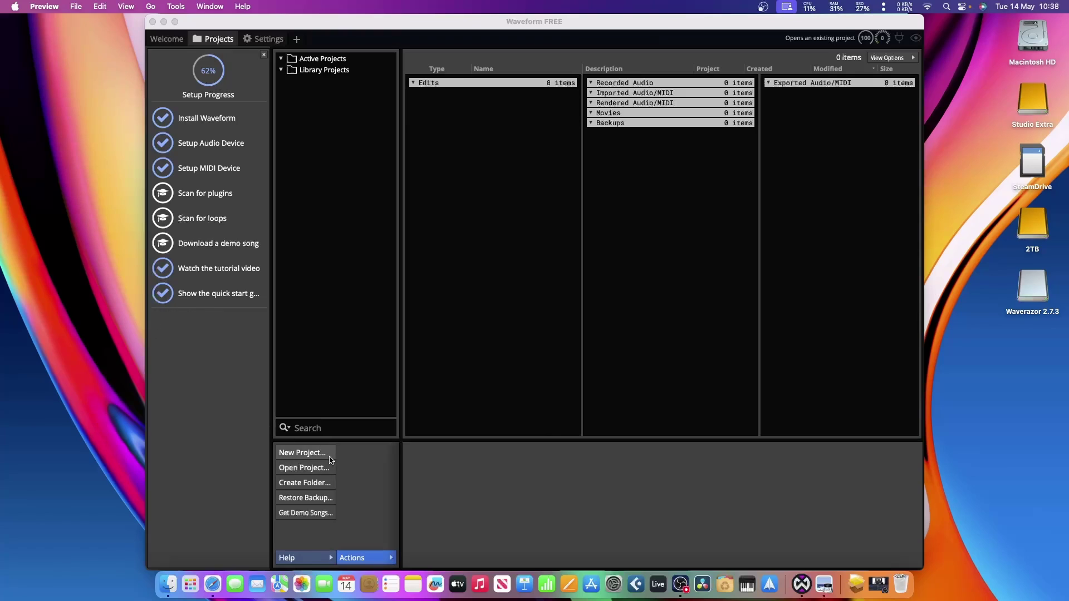
Create the New Test project, widen the window to the screen edge, and set the playhead to bar 6.
{"action": "left_click", "coordinate": [318, 452]}
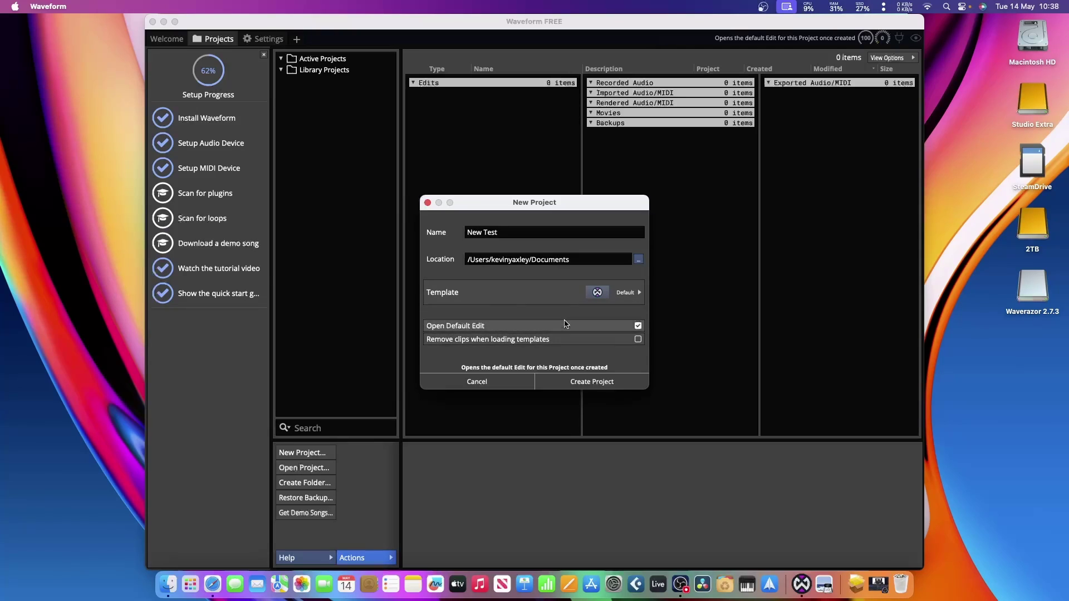
{"action": "left_click", "coordinate": [595, 382]}
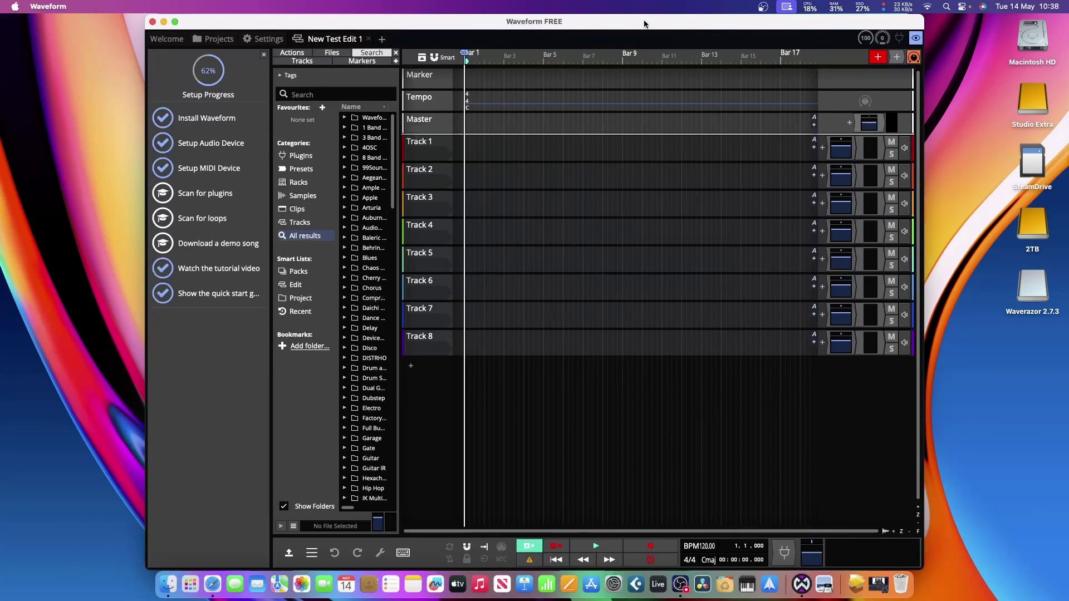
{"action": "left_click_drag", "start_coordinate": [644, 21], "coordinate": [500, 19]}
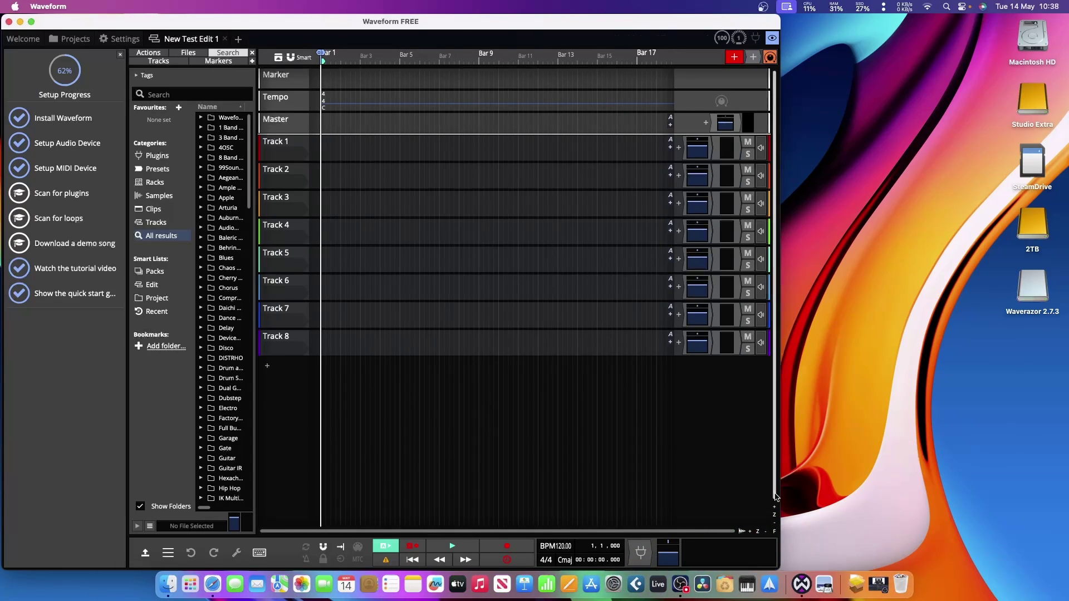
{"action": "left_click_drag", "start_coordinate": [780, 479], "coordinate": [1067, 479]}
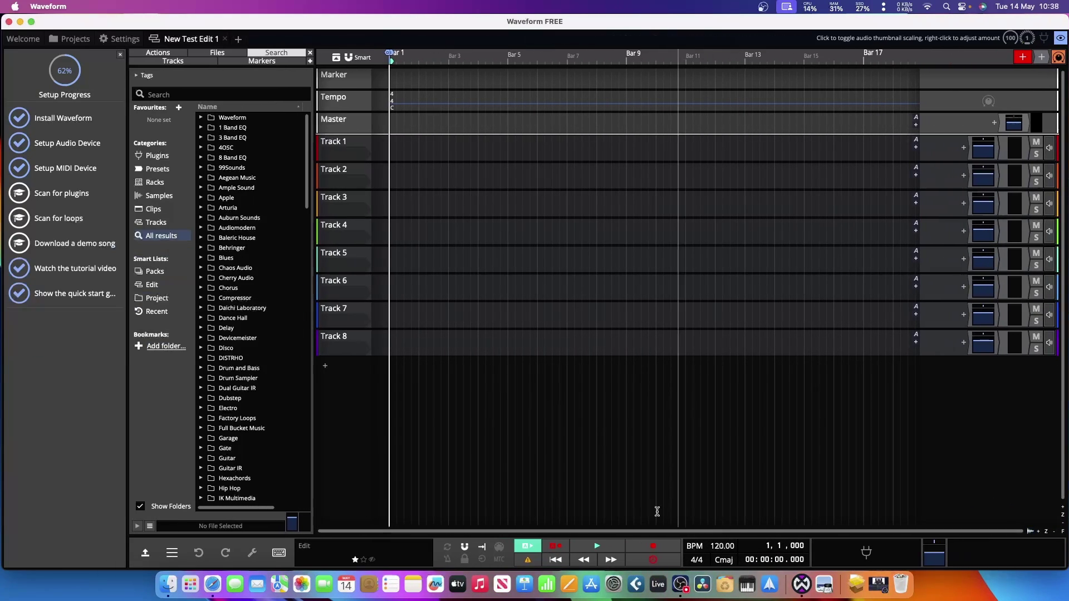
{"action": "left_click", "coordinate": [544, 438]}
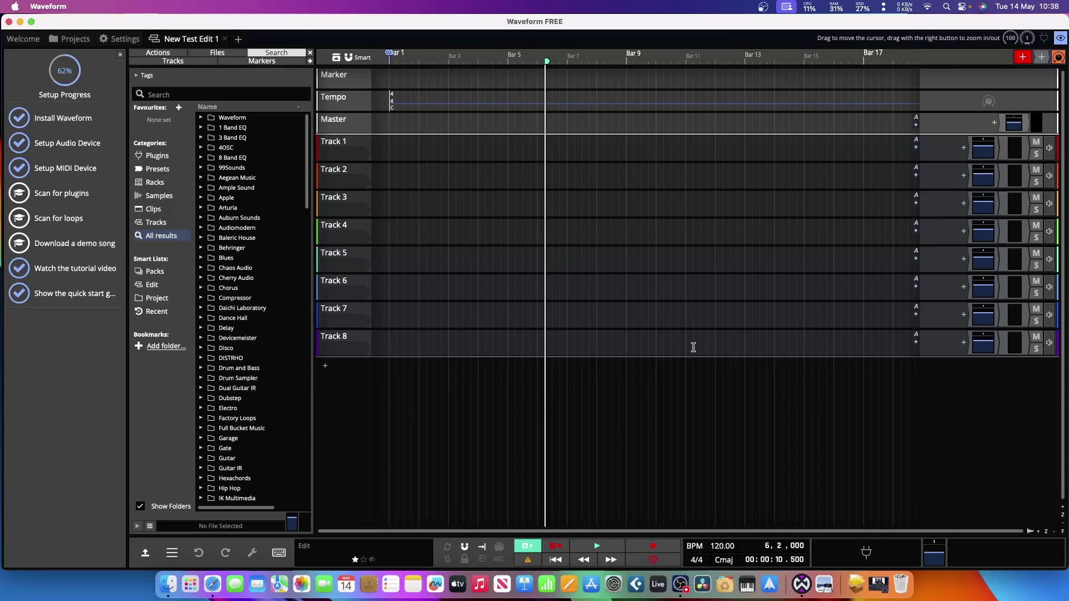
{"action": "scroll", "coordinate": [821, 277], "scroll_direction": "up", "scroll_amount": 2}
Scroll to Track 1 and open its plugin list from the + slot.
{"action": "scroll", "coordinate": [820, 277], "scroll_direction": "down", "scroll_amount": 2}
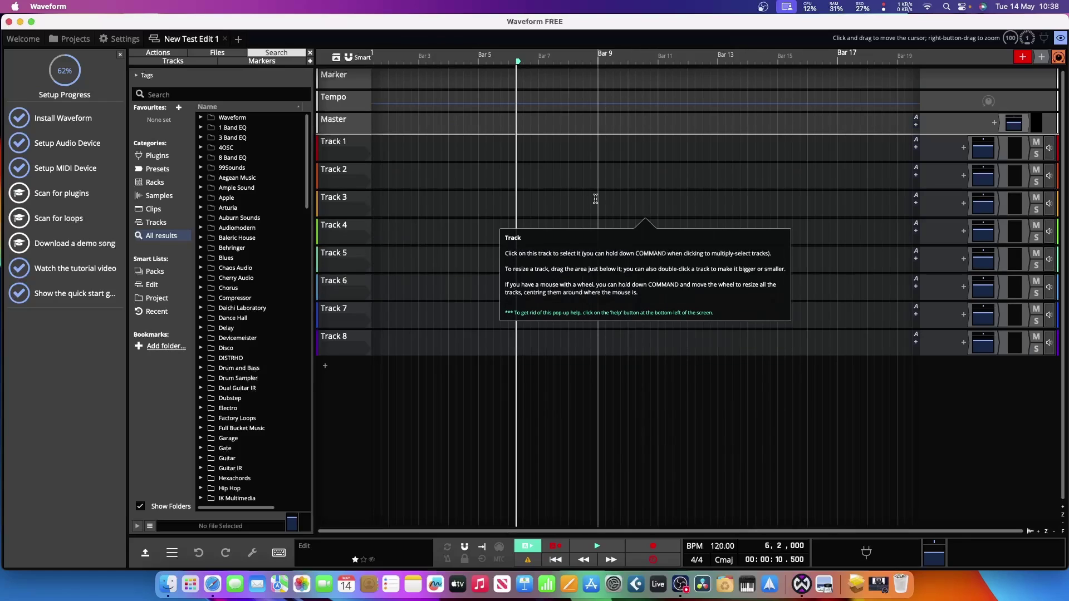
{"action": "scroll", "coordinate": [598, 204], "scroll_direction": "down", "scroll_amount": 1}
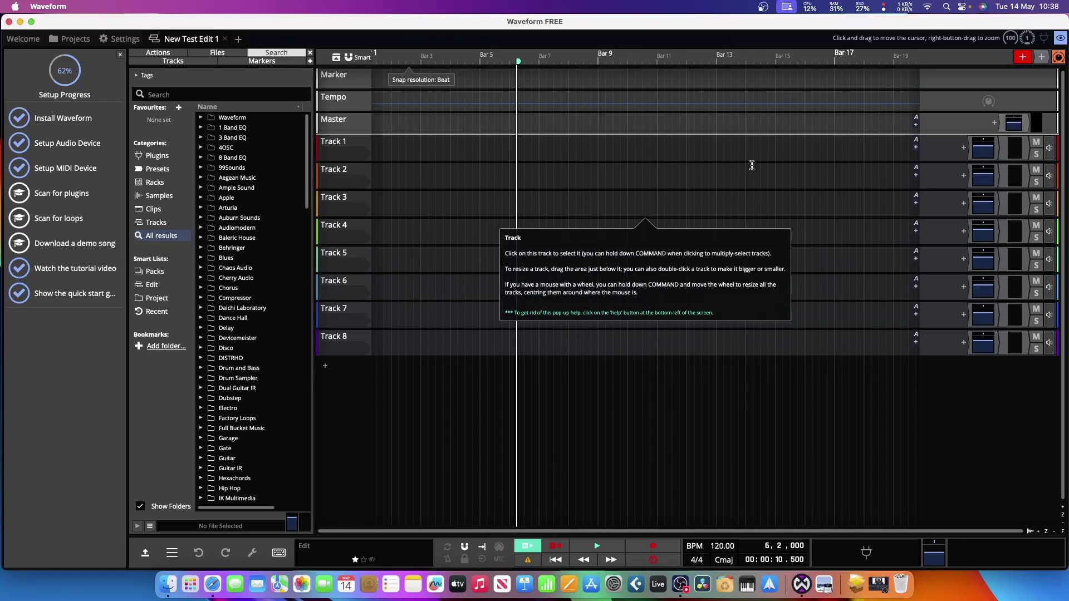
{"action": "left_click", "coordinate": [965, 149]}
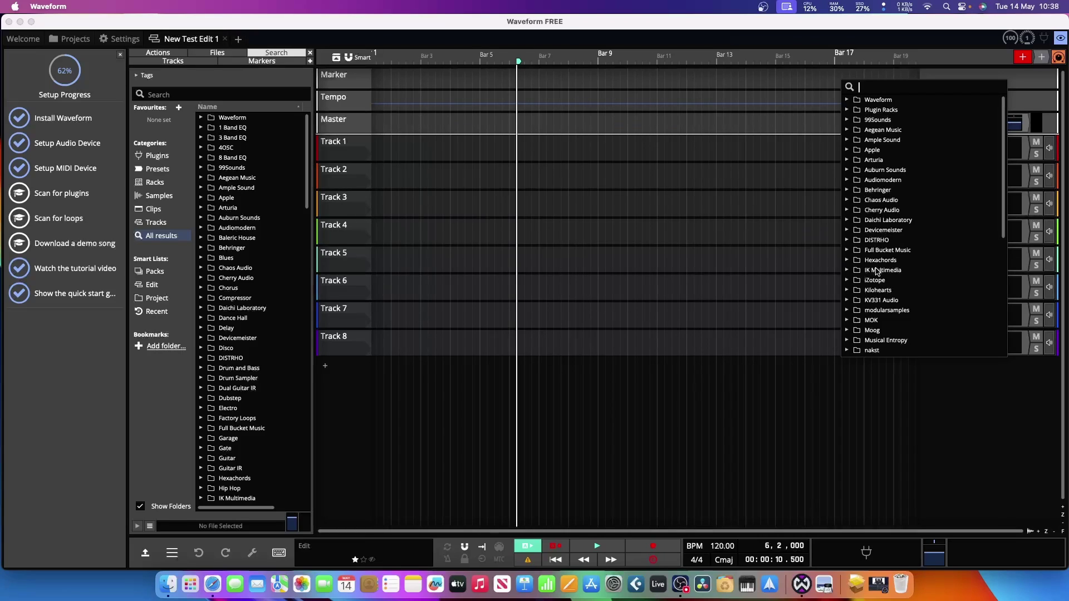
Insert Kontakt 7 on Track 1 and allow access to the Desktop and Documents folders.
{"action": "double_click", "coordinate": [876, 312]}
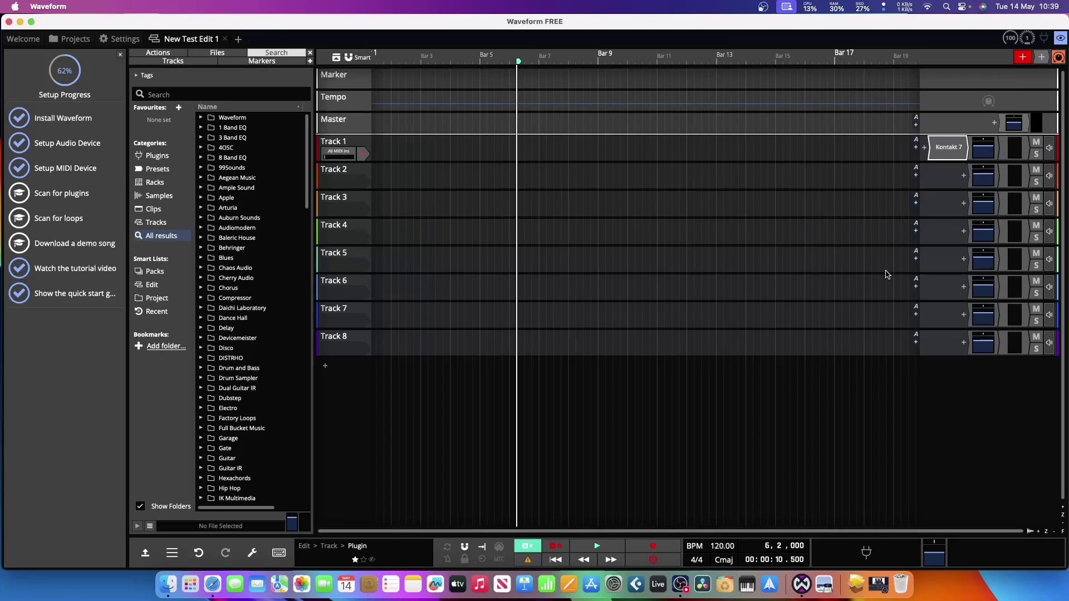
{"action": "double_click", "coordinate": [943, 148]}
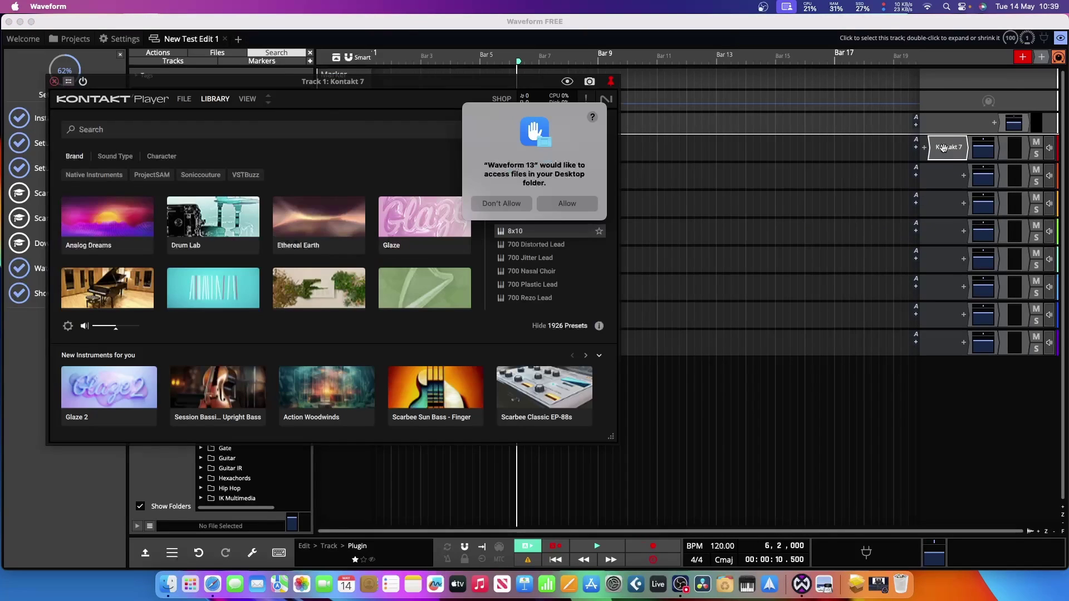
{"action": "left_click", "coordinate": [567, 203]}
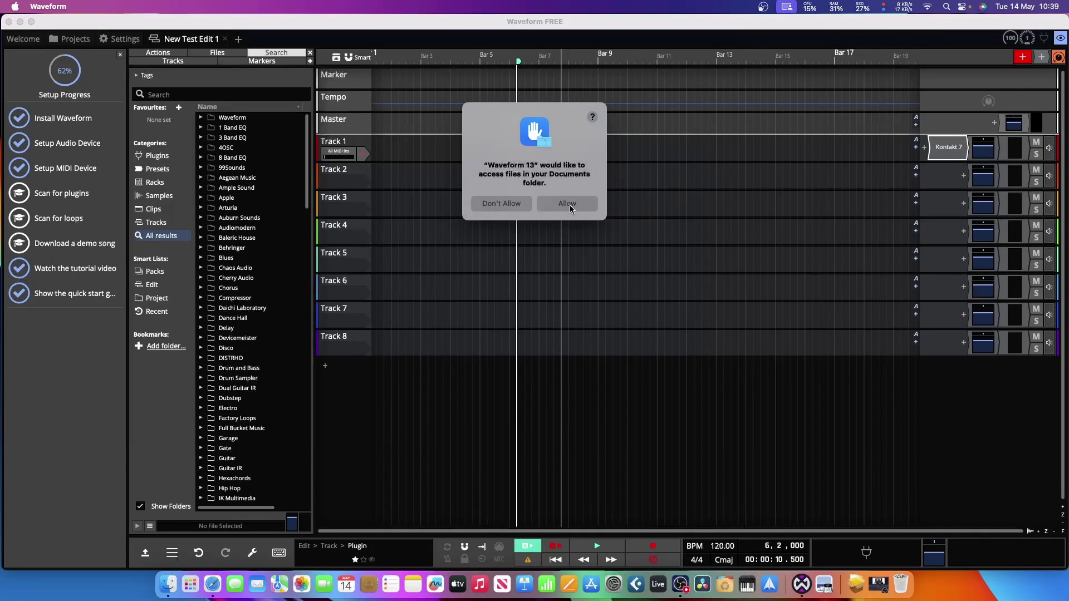
{"action": "left_click", "coordinate": [569, 206]}
Load the Soniccouture Hammersmith Free piano preset from Kontakt's library.
{"action": "left_click_drag", "start_coordinate": [398, 83], "coordinate": [597, 84]}
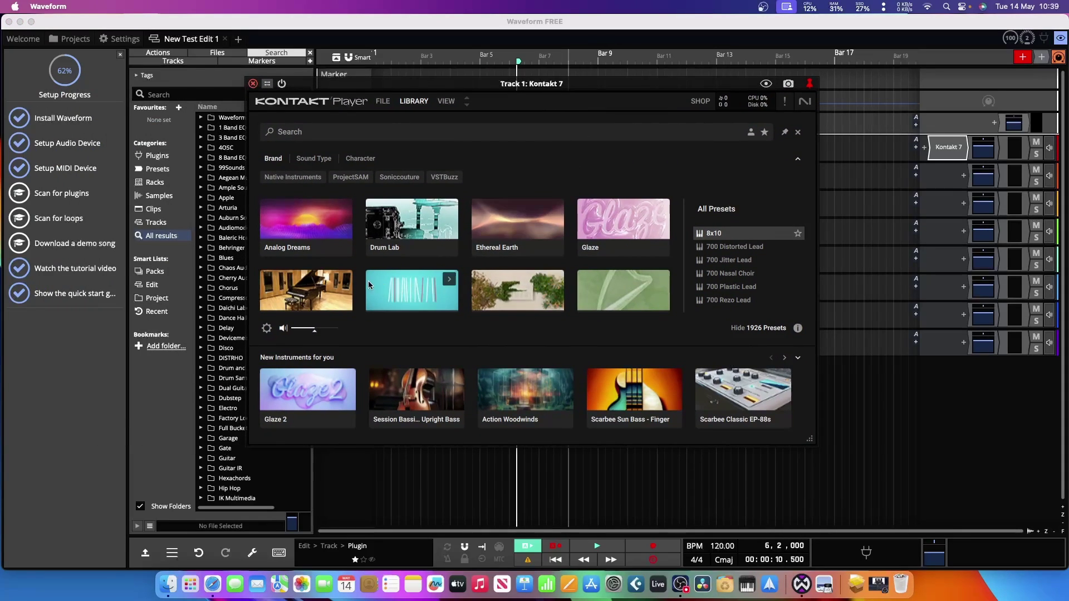
{"action": "left_click", "coordinate": [309, 289]}
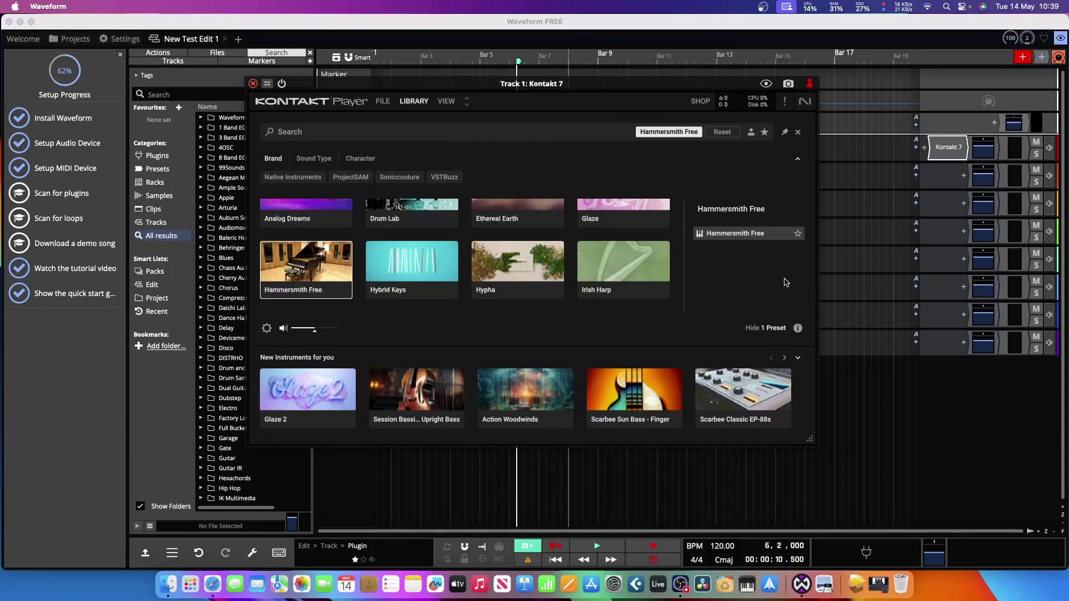
{"action": "double_click", "coordinate": [773, 236]}
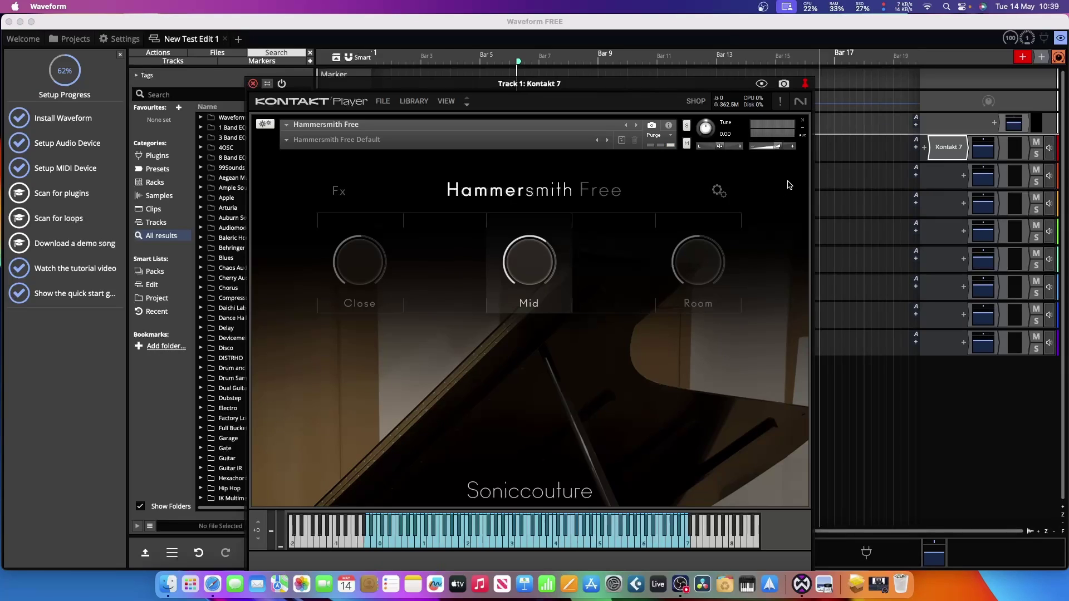
Move the Kontakt window aside and arm Track 1 for recording.
{"action": "left_click_drag", "start_coordinate": [419, 102], "coordinate": [605, 91]}
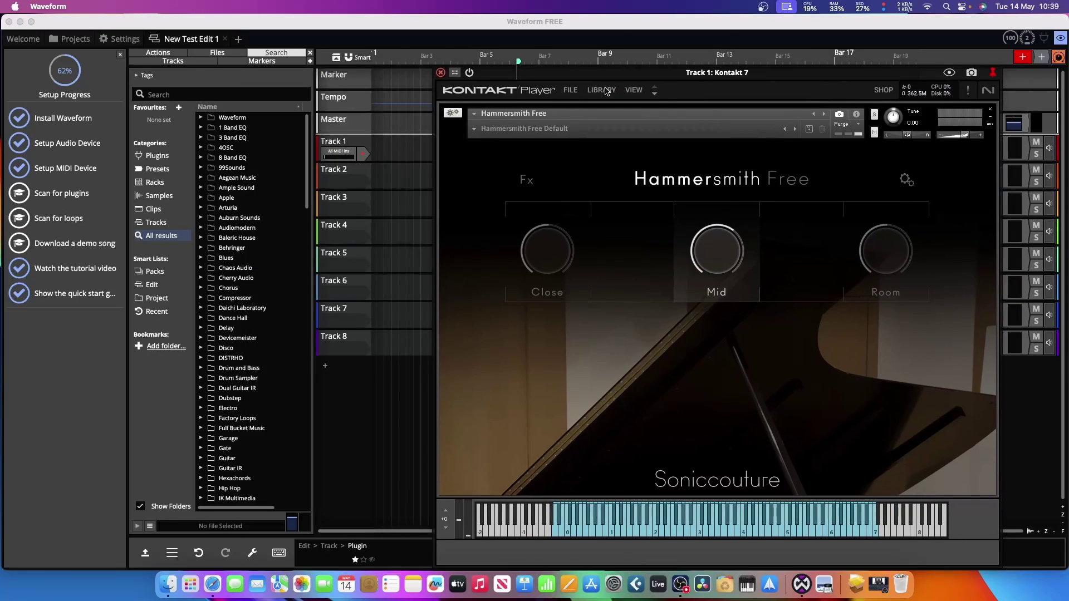
{"action": "left_click", "coordinate": [363, 155]}
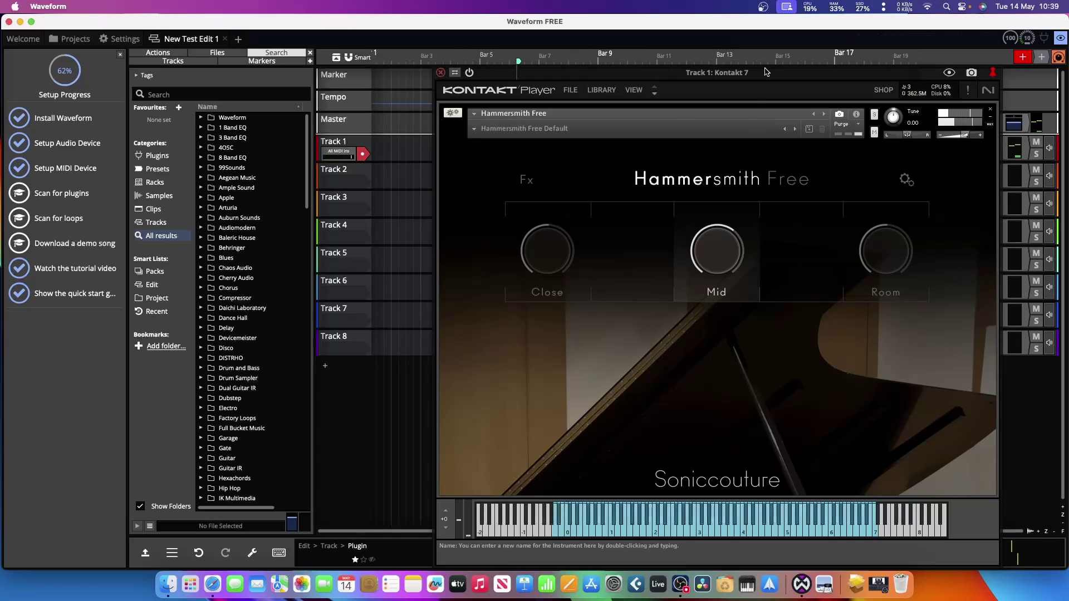
{"action": "left_click_drag", "start_coordinate": [766, 72], "coordinate": [573, 51]}
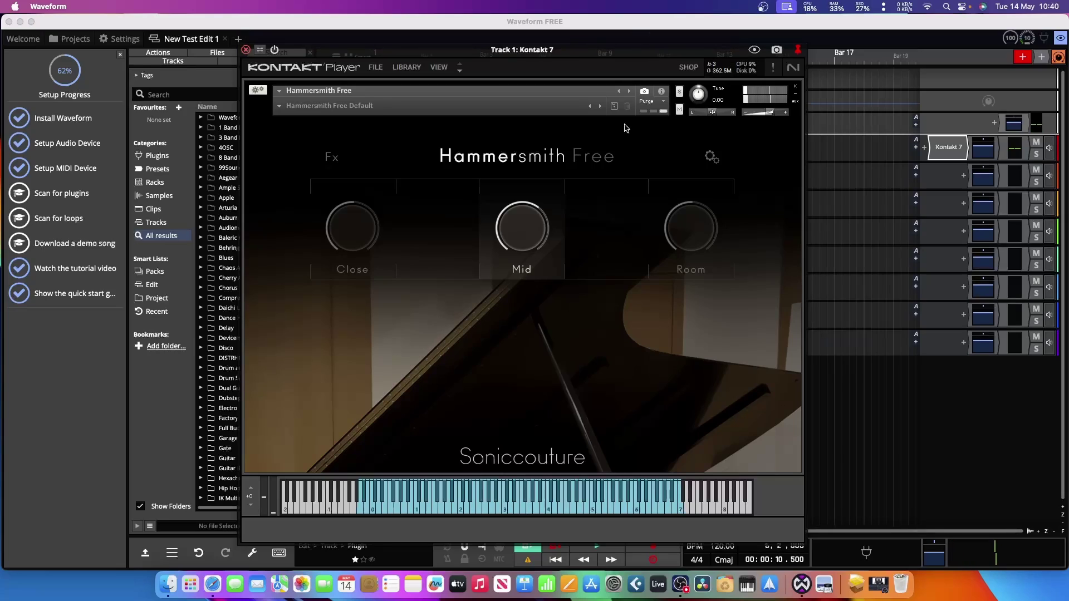
Close the Kontakt window and add ValhallaSupermassive from Valhalla DSP, LLC after Kontakt on Track 1.
{"action": "left_click", "coordinate": [245, 50]}
{"action": "left_click", "coordinate": [926, 150]}
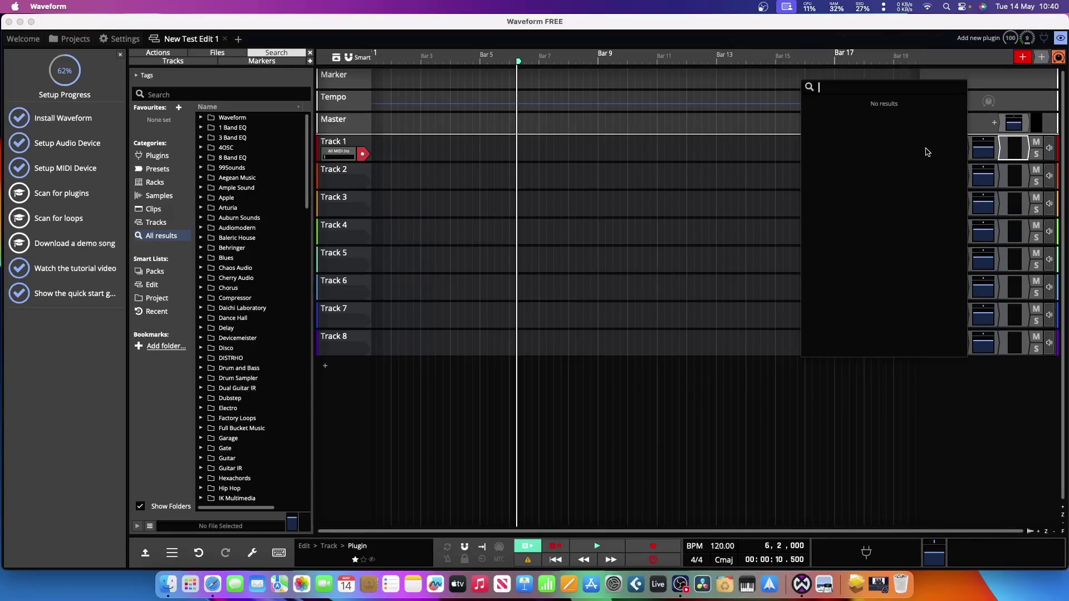
{"action": "scroll", "coordinate": [861, 153], "scroll_direction": "down", "scroll_amount": 8}
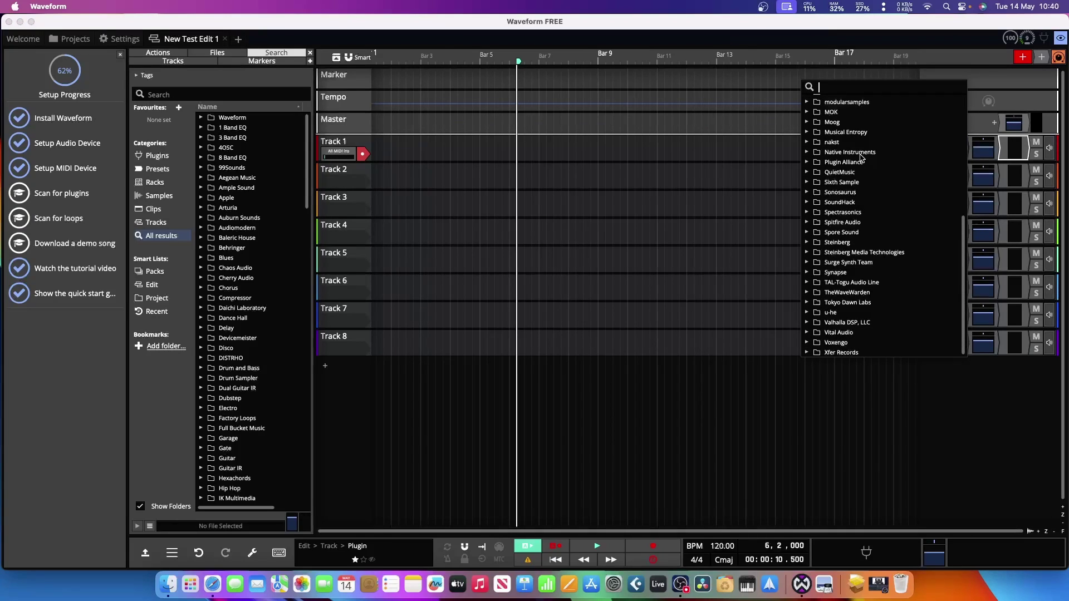
{"action": "scroll", "coordinate": [861, 158], "scroll_direction": "up", "scroll_amount": 8}
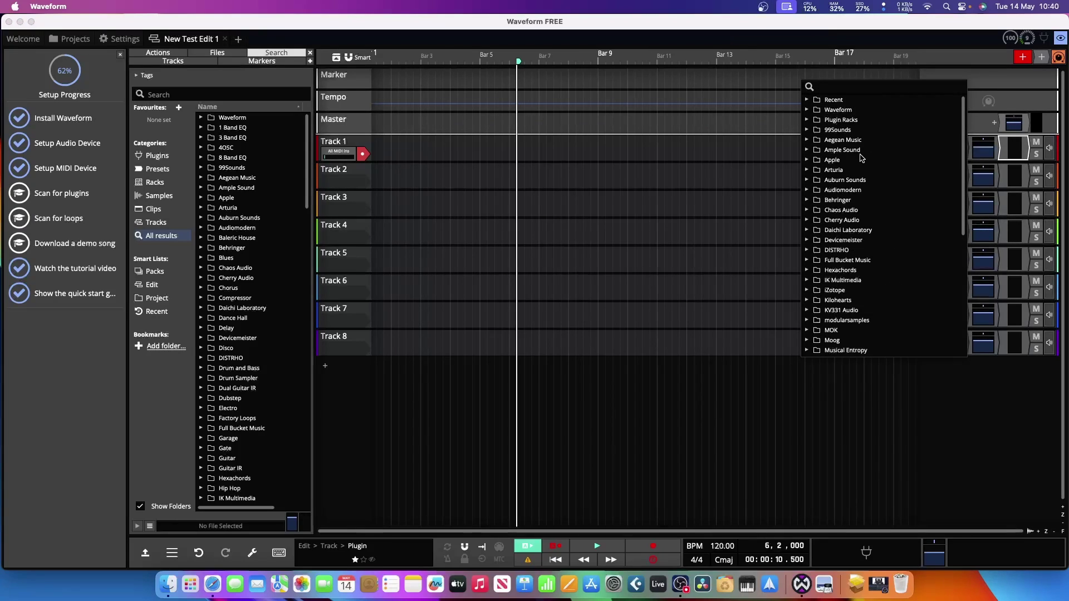
{"action": "scroll", "coordinate": [861, 161], "scroll_direction": "down", "scroll_amount": 7}
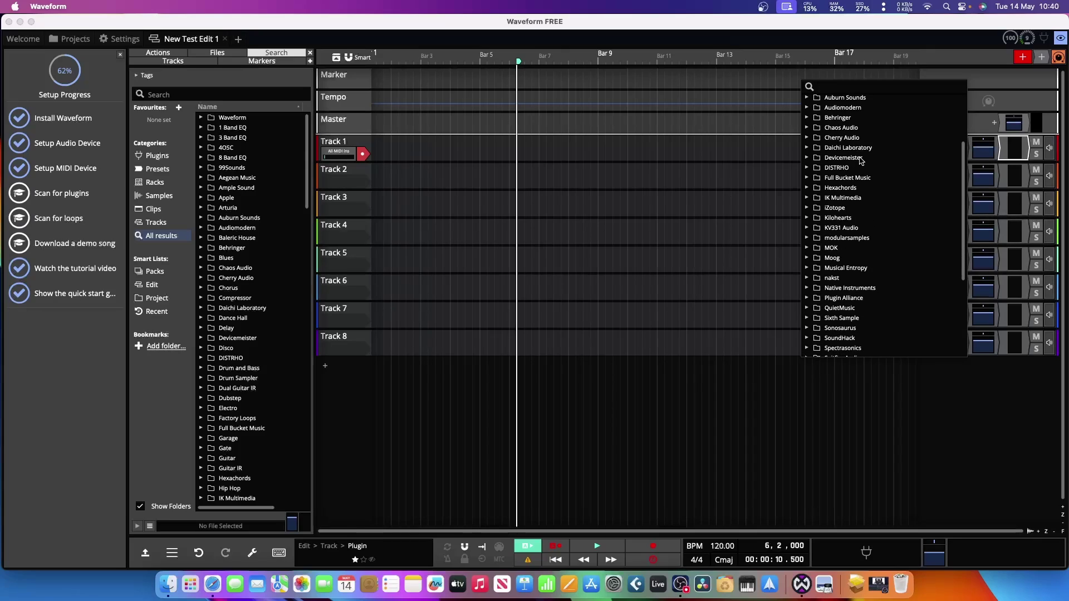
{"action": "scroll", "coordinate": [861, 162], "scroll_direction": "down", "scroll_amount": 1}
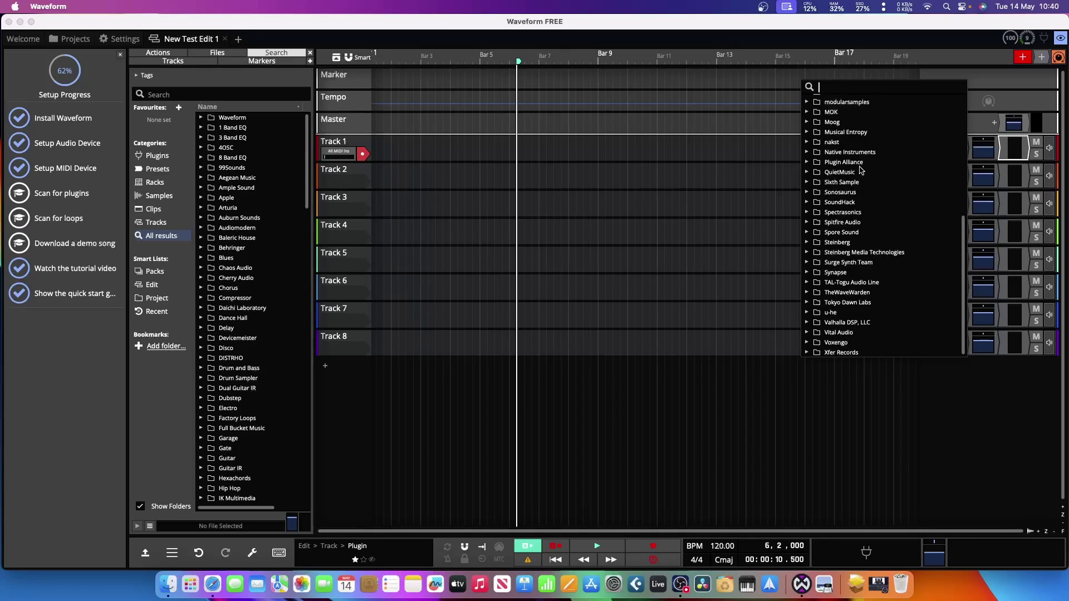
{"action": "left_click", "coordinate": [832, 324]}
{"action": "left_click", "coordinate": [807, 323]}
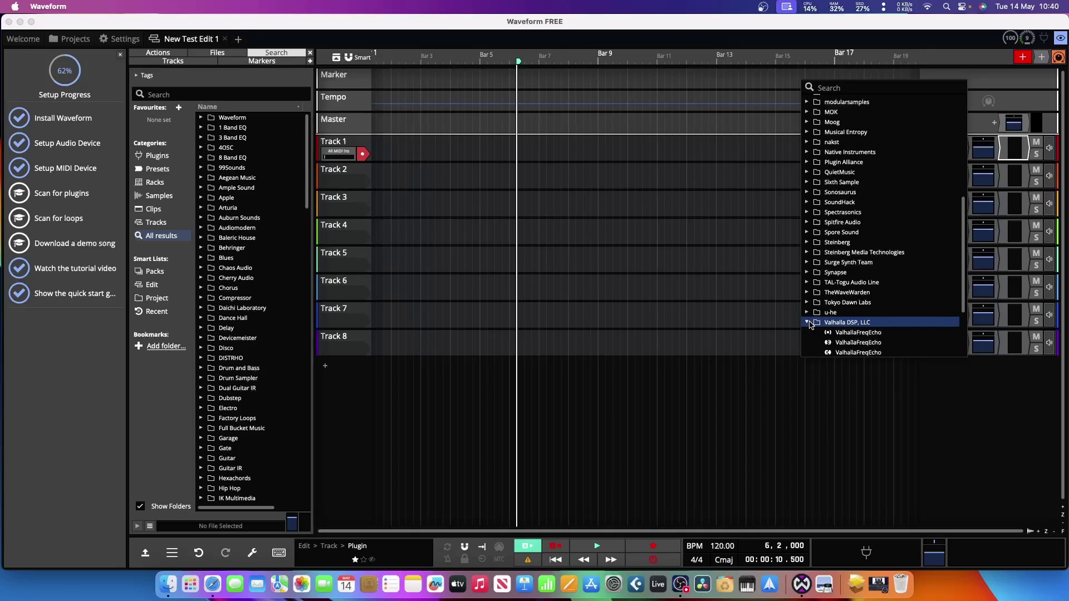
{"action": "scroll", "coordinate": [841, 333], "scroll_direction": "down", "scroll_amount": 4}
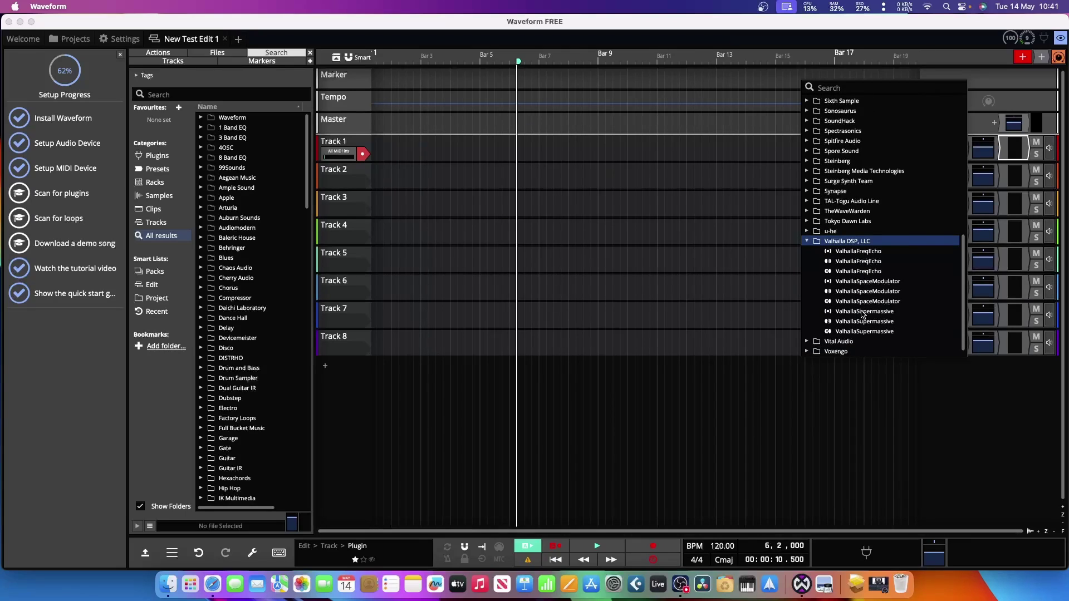
{"action": "left_click", "coordinate": [862, 312]}
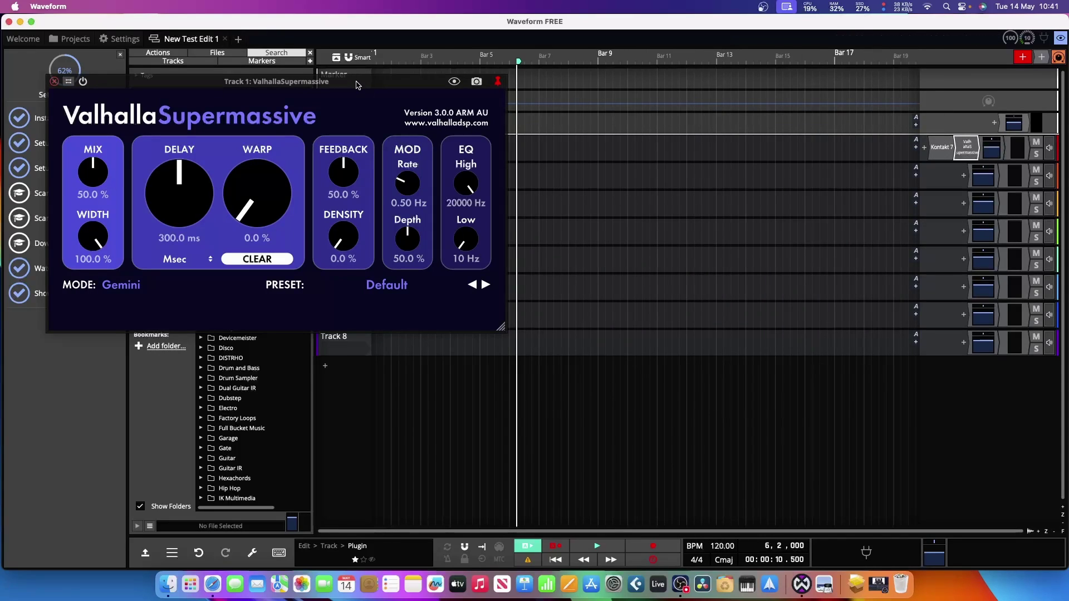
Load Supermassive's Sagittarius Reverb preset, close its window, and return the playhead to bar 1.
{"action": "left_click_drag", "start_coordinate": [356, 85], "coordinate": [719, 168]}
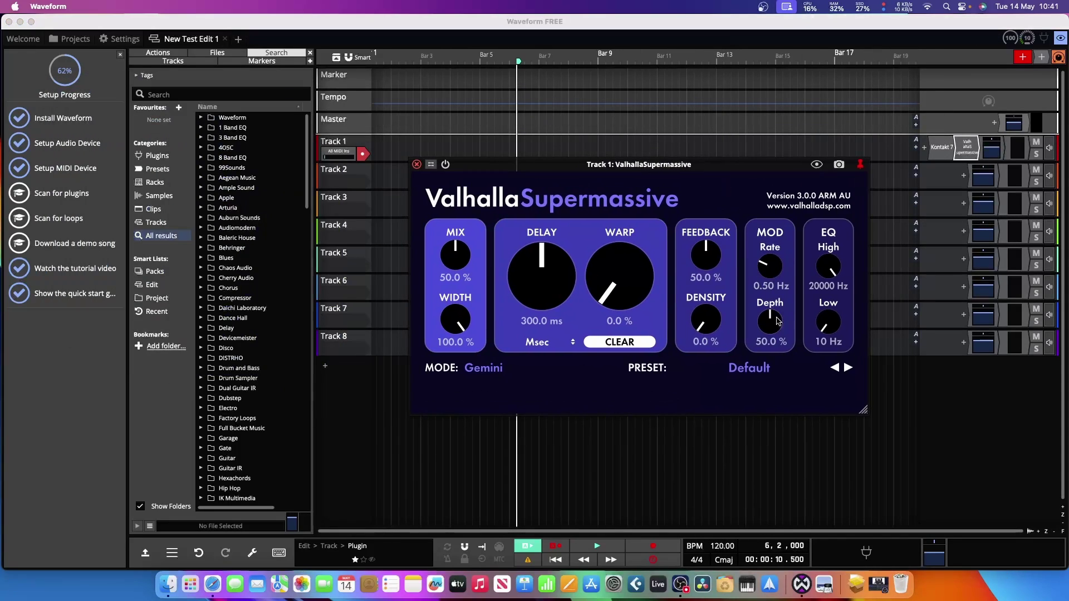
{"action": "left_click", "coordinate": [754, 370]}
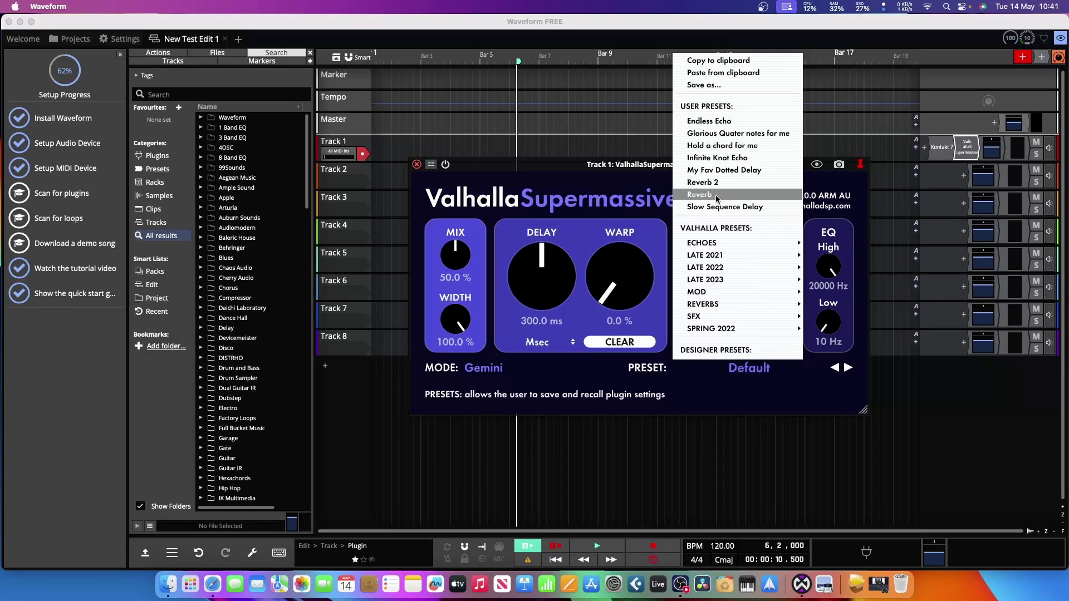
{"action": "left_click", "coordinate": [700, 195]}
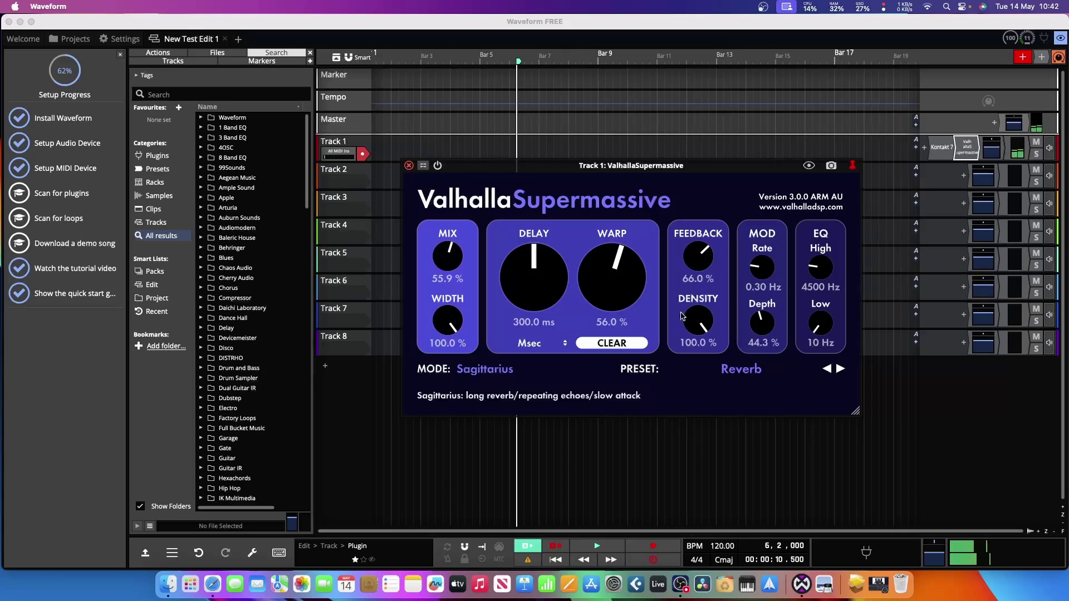
{"action": "left_click", "coordinate": [438, 167]}
{"action": "left_click", "coordinate": [382, 80]}
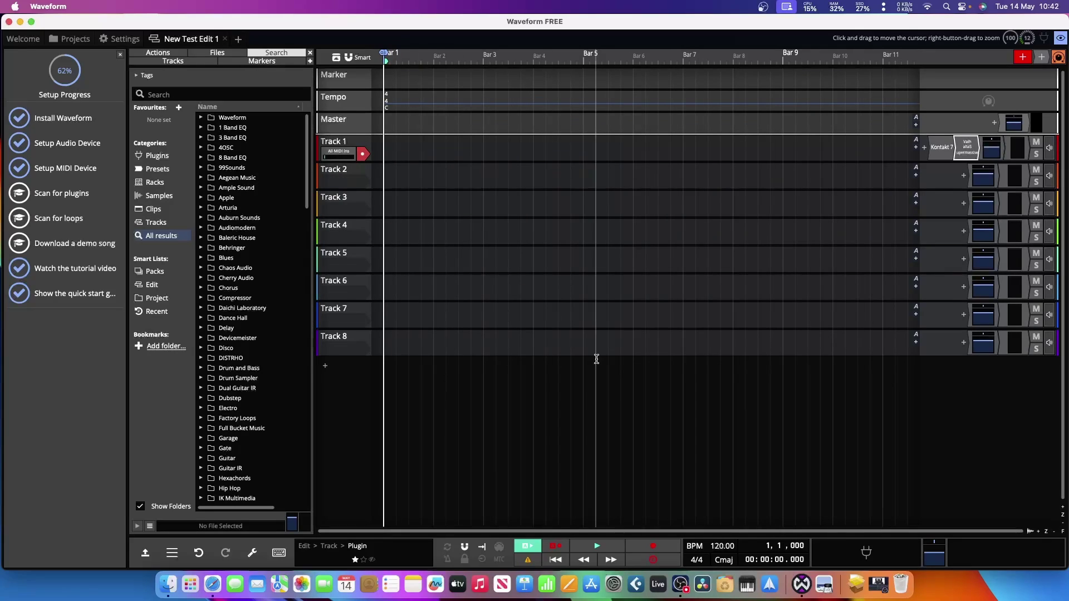
Record a MIDI take on Track 1, producing clip 'Track 1 Recording 1' across bars 1-11.
{"action": "left_click", "coordinate": [655, 547]}
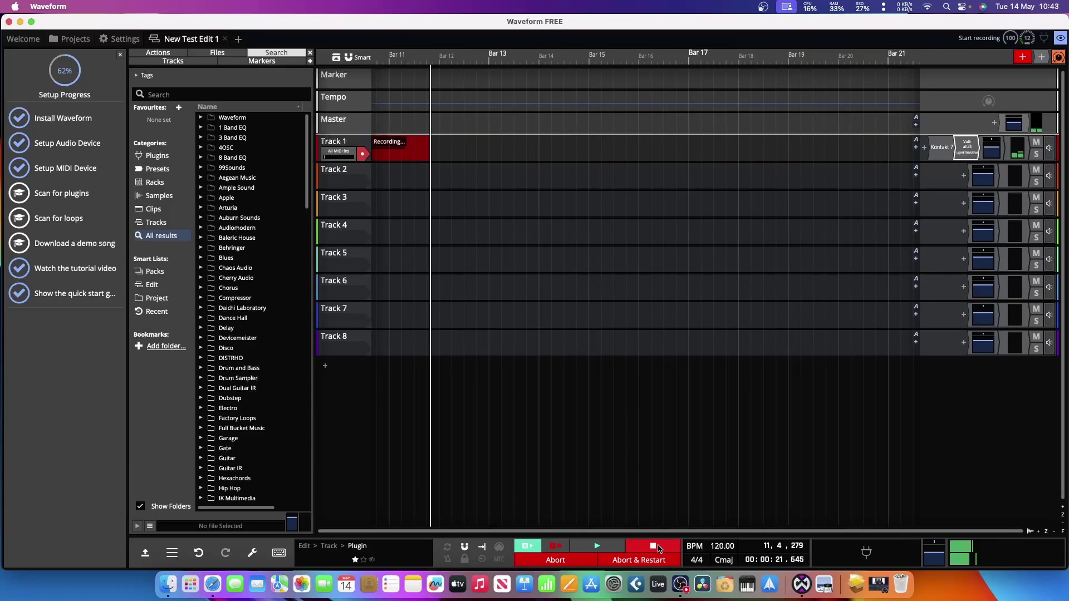
{"action": "left_click", "coordinate": [658, 548]}
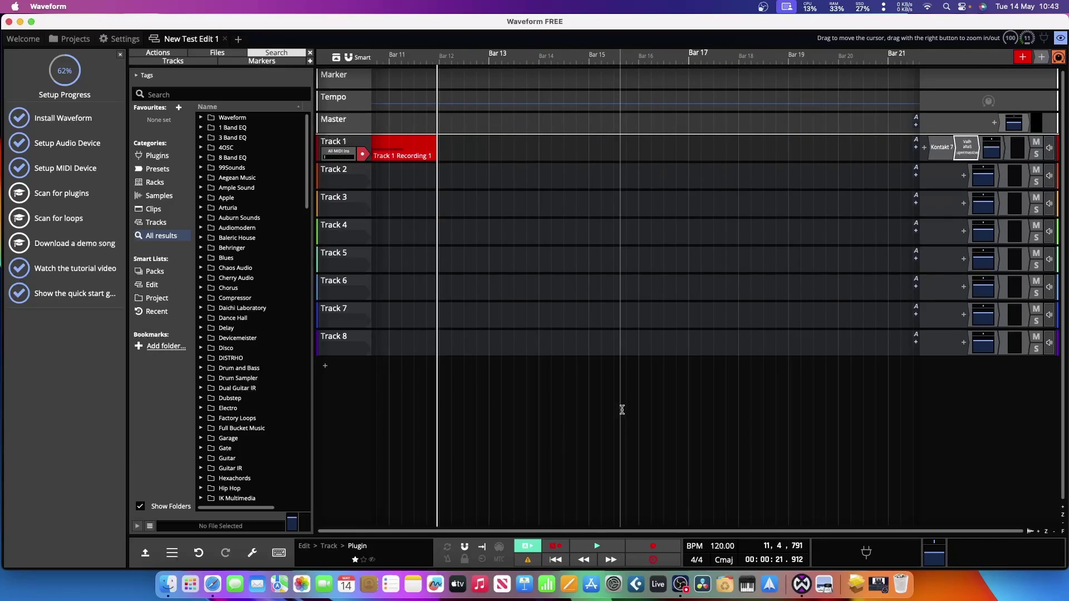
{"action": "scroll", "coordinate": [553, 307], "scroll_direction": "left", "scroll_amount": 10}
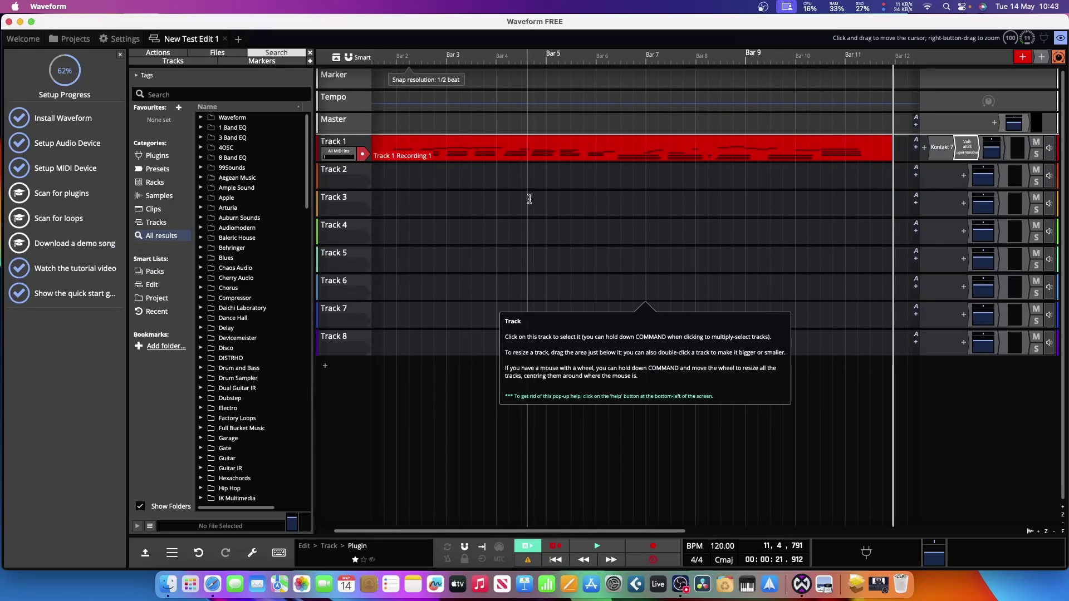
Open the recorded clip in the piano roll and draw two short notes near the top.
{"action": "double_click", "coordinate": [563, 140]}
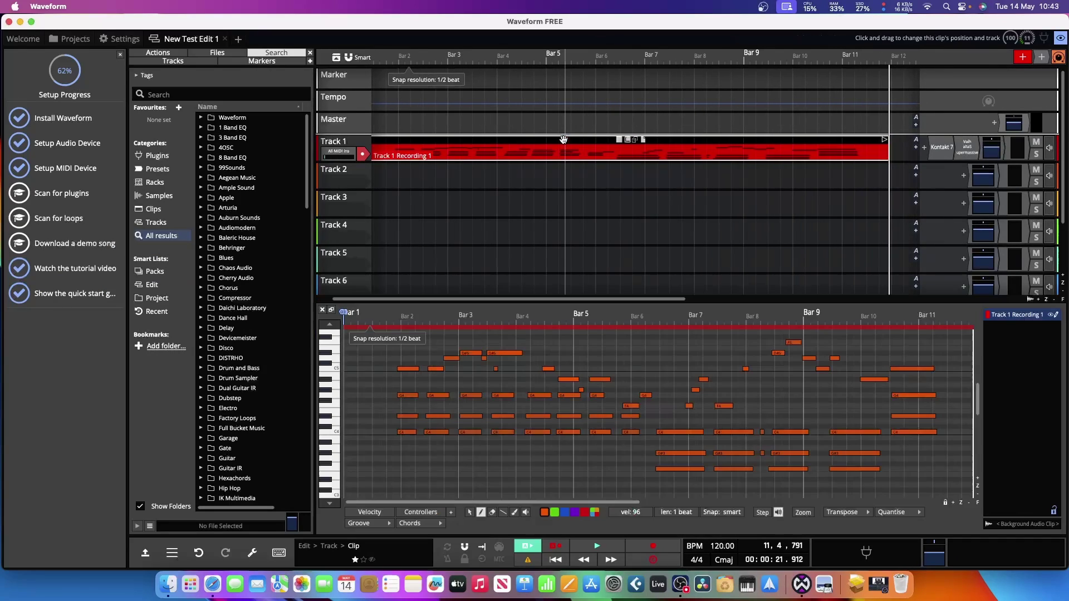
{"action": "left_click", "coordinate": [394, 343]}
{"action": "left_click", "coordinate": [450, 342]}
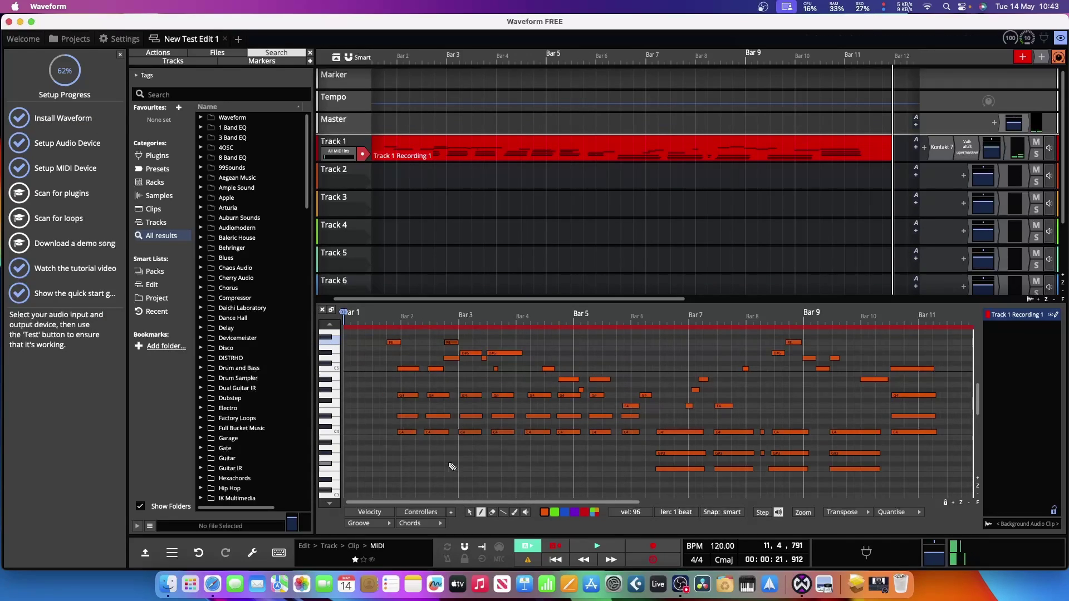
Select a group of notes with the select tool and raise them one octave.
{"action": "left_click", "coordinate": [470, 513]}
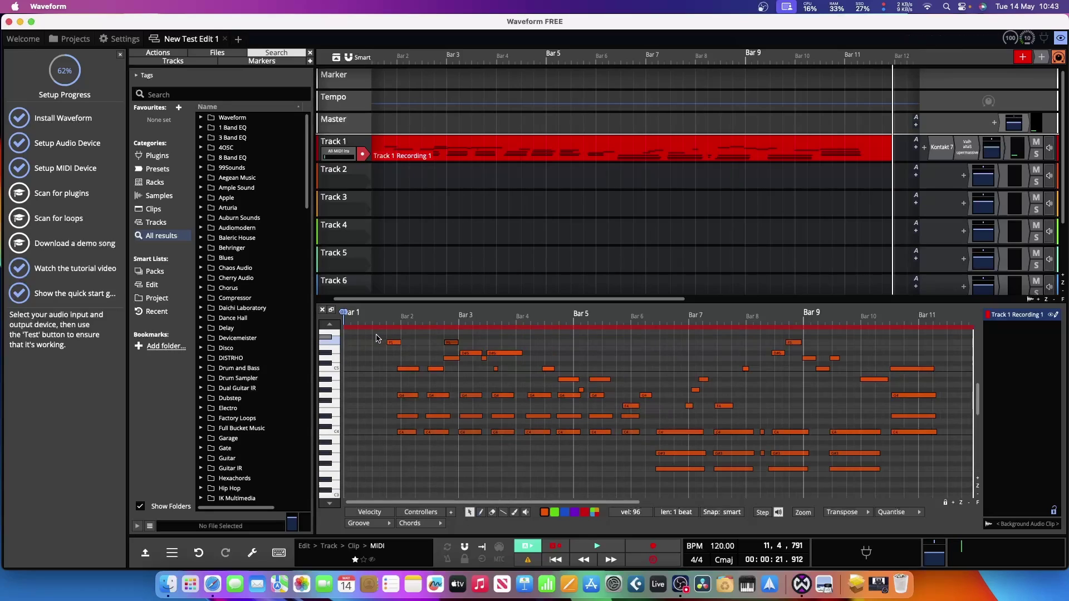
{"action": "left_click_drag", "start_coordinate": [376, 338], "coordinate": [779, 546]}
{"action": "scroll", "coordinate": [896, 393], "scroll_direction": "down", "scroll_amount": 1}
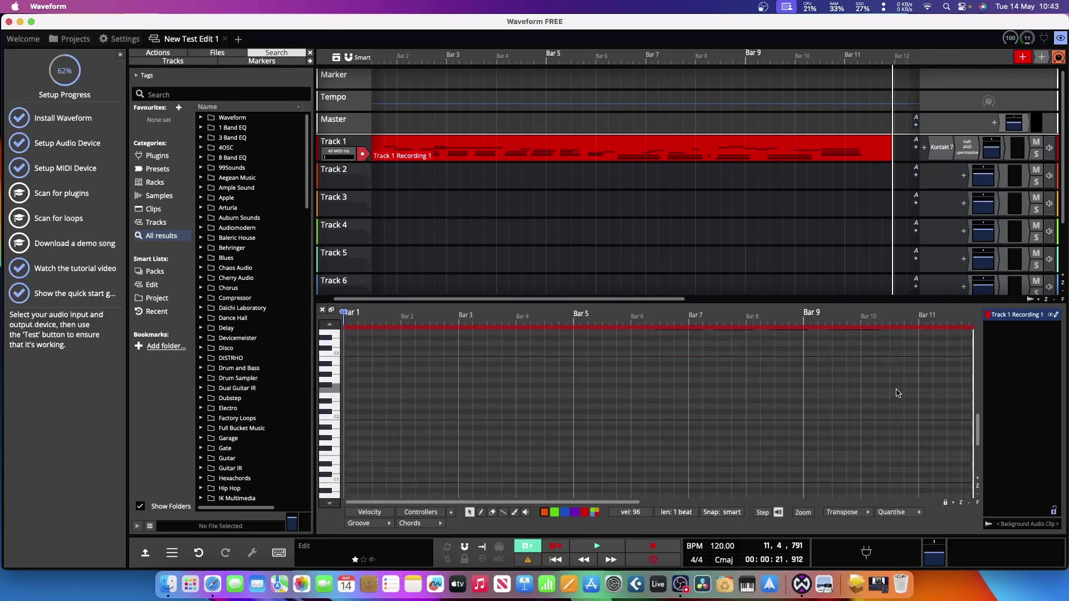
{"action": "scroll", "coordinate": [896, 393], "scroll_direction": "up", "scroll_amount": 5}
{"action": "left_click_drag", "start_coordinate": [952, 336], "coordinate": [382, 501]}
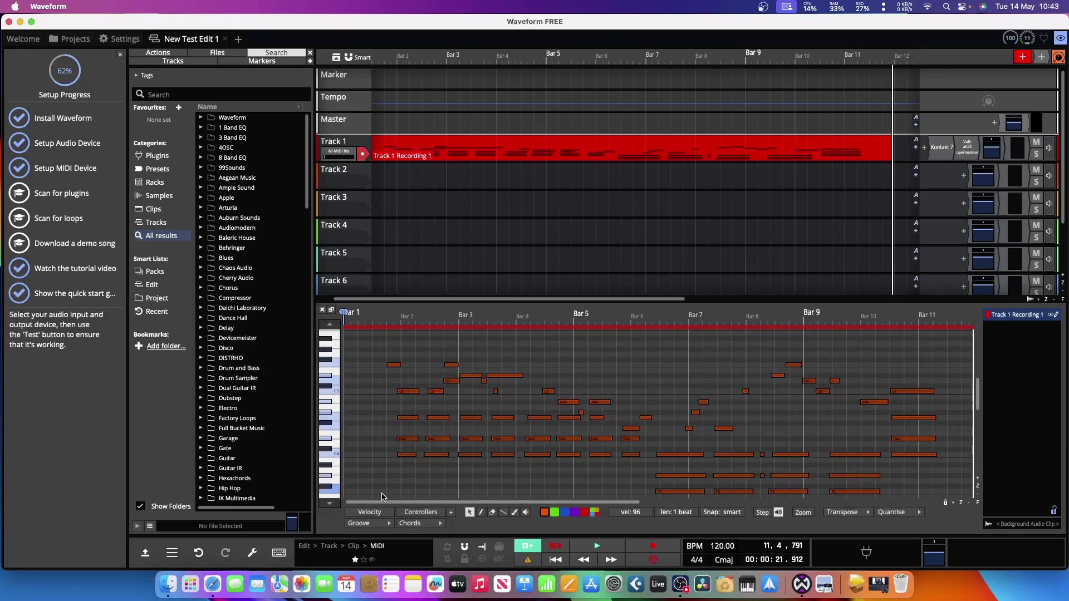
{"action": "right_click", "coordinate": [504, 456]}
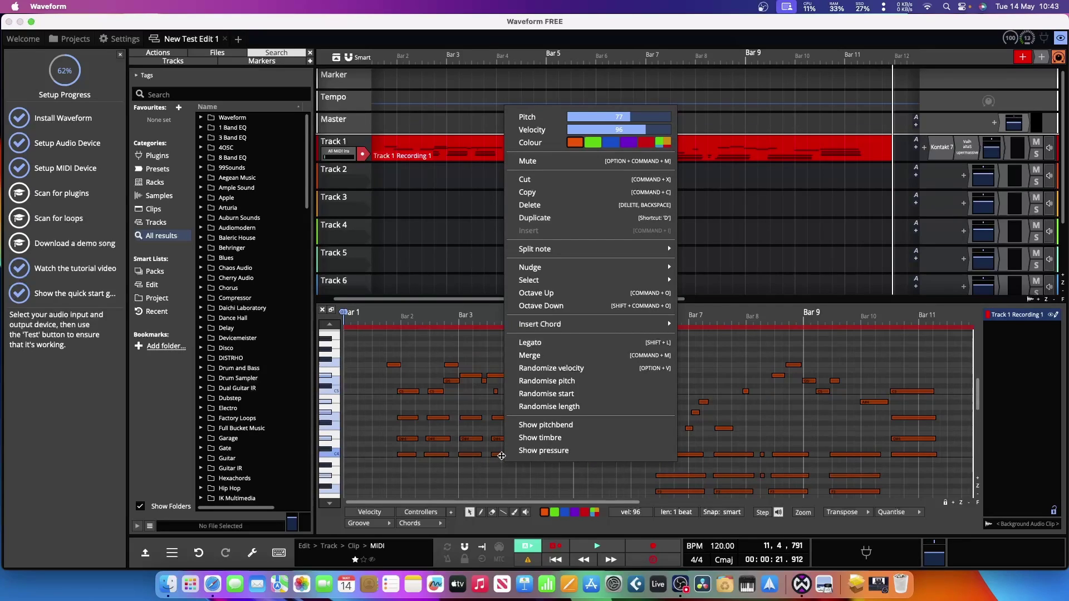
{"action": "left_click", "coordinate": [557, 292]}
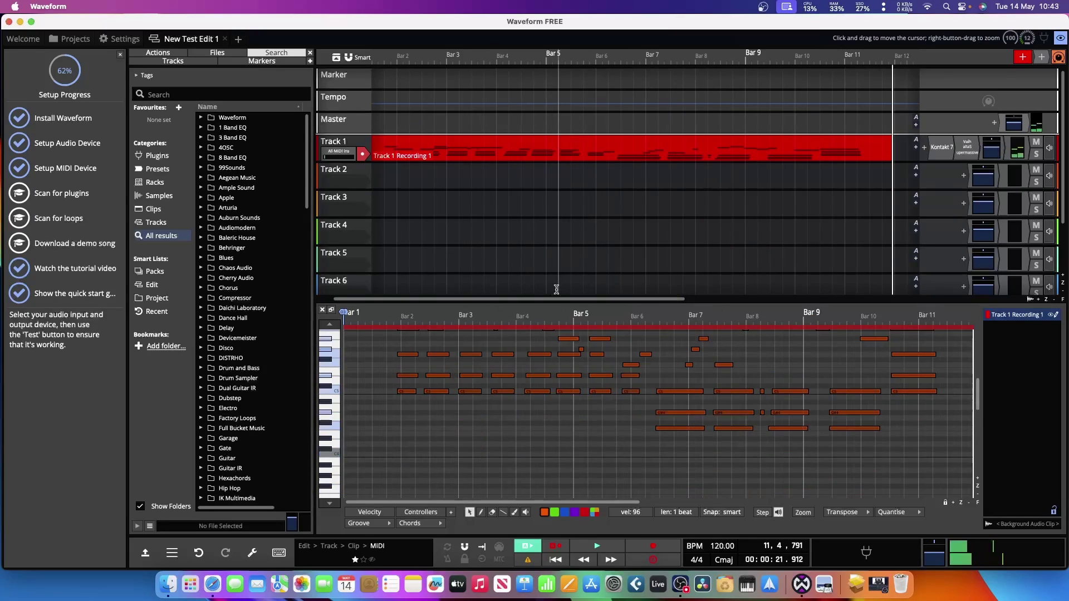
Deselect all notes, put the playhead at bar 4 beat 3, and select the first C5 note.
{"action": "left_click", "coordinate": [546, 412]}
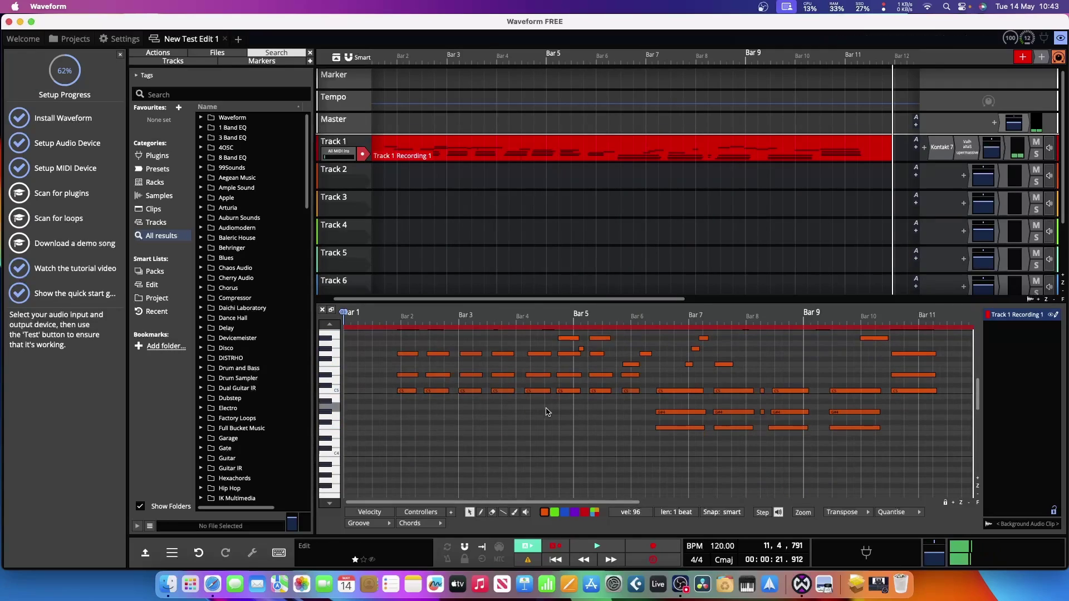
{"action": "left_click", "coordinate": [546, 412]}
{"action": "scroll", "coordinate": [406, 388], "scroll_direction": "up", "scroll_amount": 1}
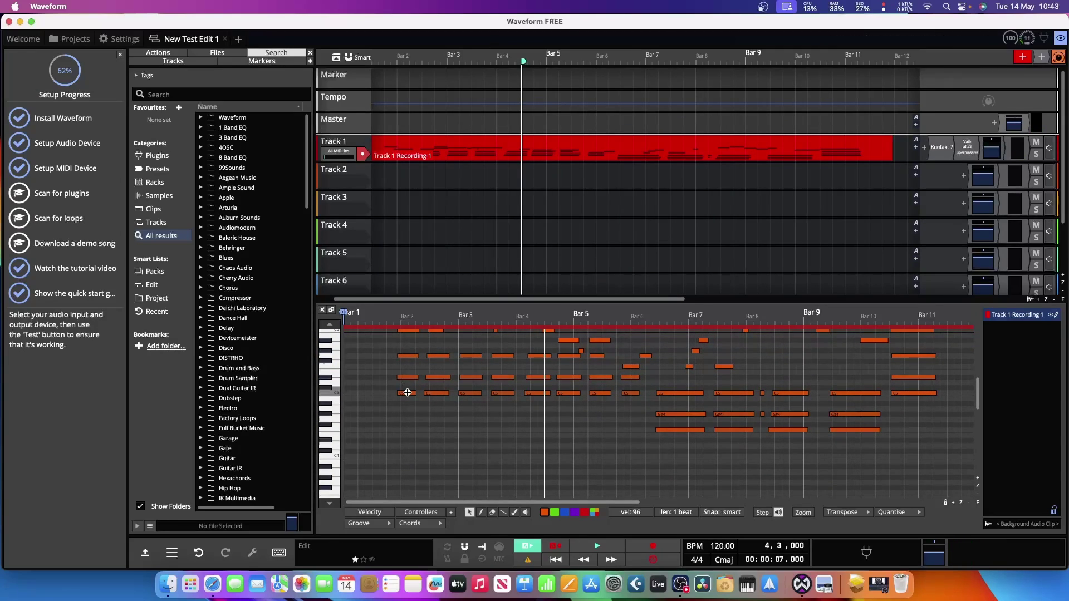
{"action": "left_click", "coordinate": [407, 392]}
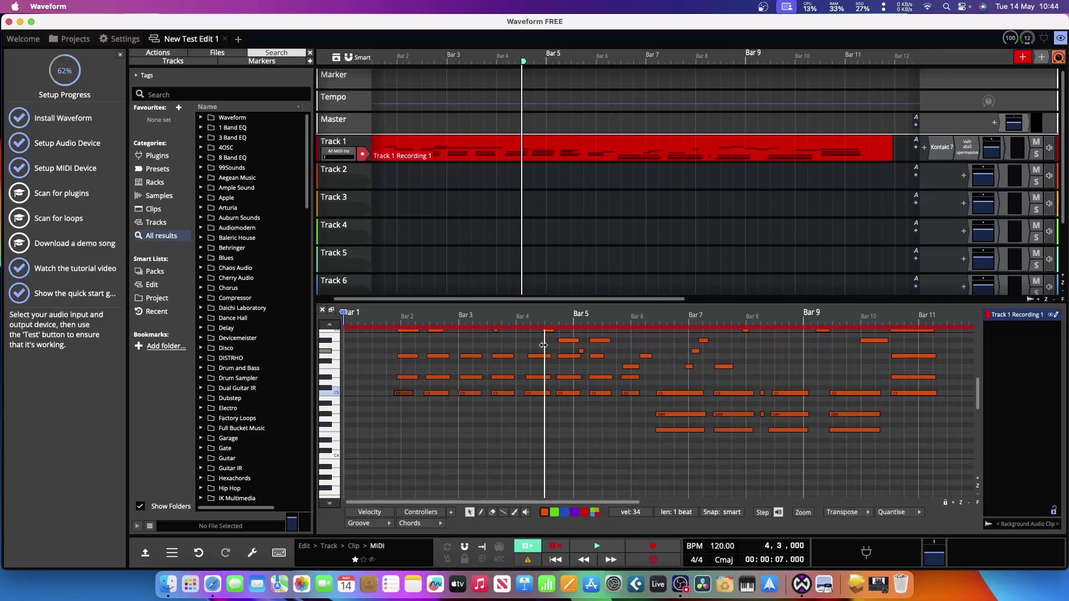
Close the MIDI editor, returning to the arrangement showing Track 1's edited recording.
{"action": "left_click", "coordinate": [322, 311]}
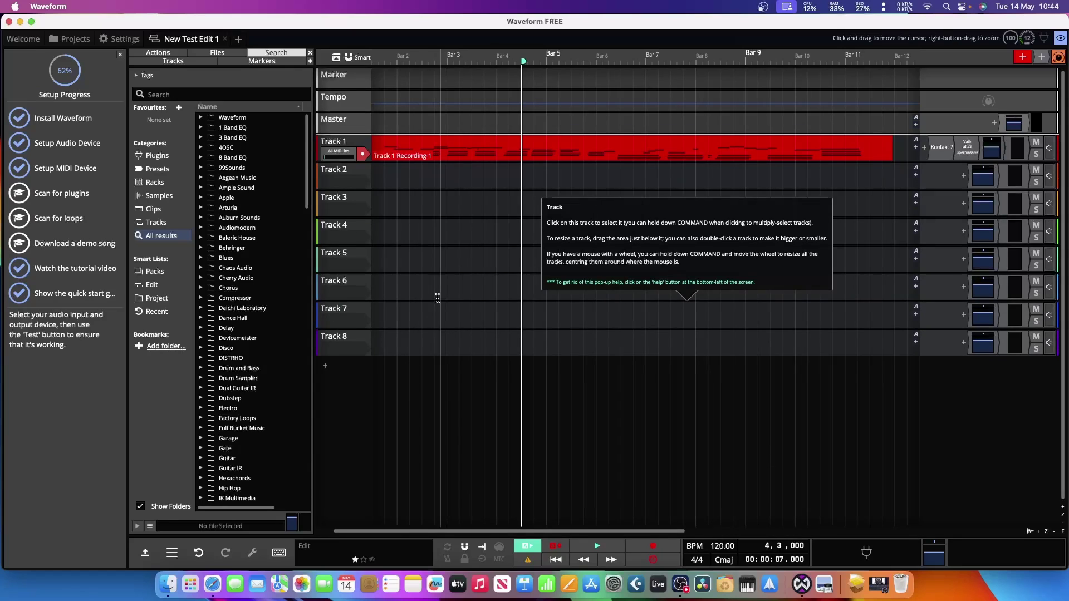
{"action": "scroll", "coordinate": [440, 299], "scroll_direction": "up", "scroll_amount": 3}
{"action": "scroll", "coordinate": [439, 299], "scroll_direction": "down", "scroll_amount": 5}
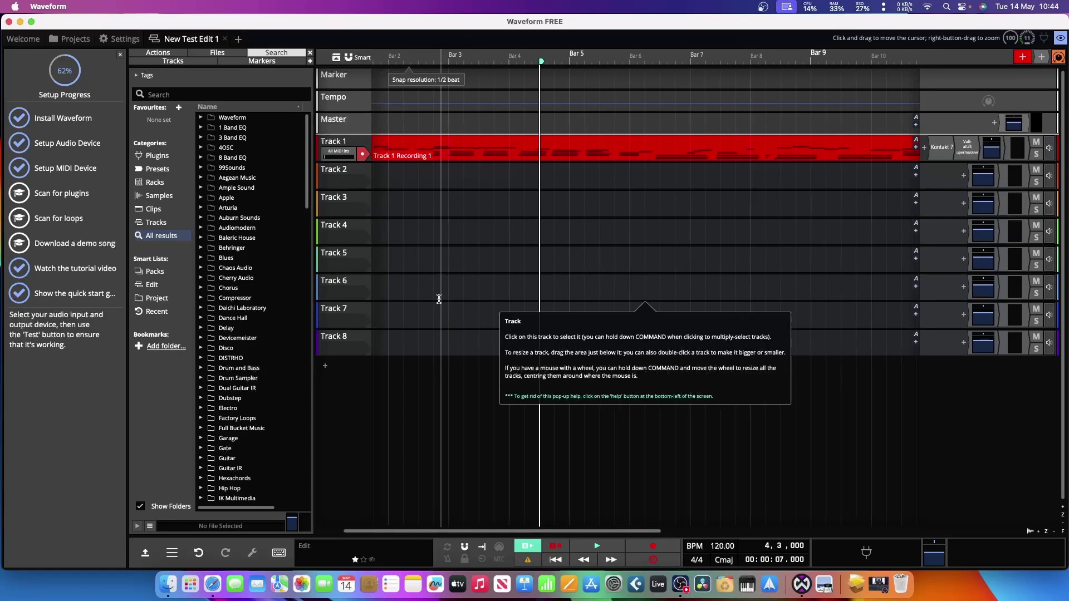